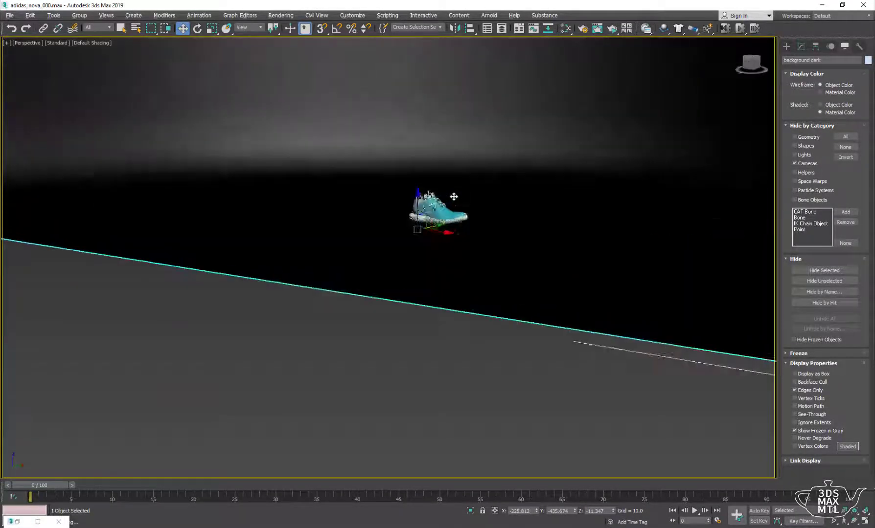
Step: Orbit the view and zoom in on the sneaker's laces to frame the shoe
{"action": "scroll", "coordinate": [453, 196], "scroll_direction": "down", "scroll_amount": 8}
{"action": "middle_click_drag", "start_coordinate": [454, 206], "coordinate": [454, 210], "text": "alt"}
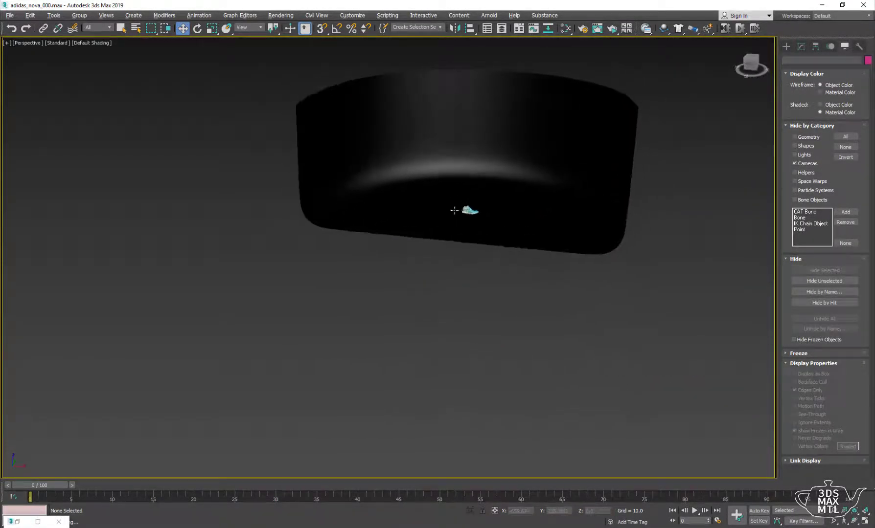
{"action": "left_click", "coordinate": [469, 210]}
{"action": "key", "text": "z"}
{"action": "scroll", "coordinate": [488, 197], "scroll_direction": "down", "scroll_amount": 5}
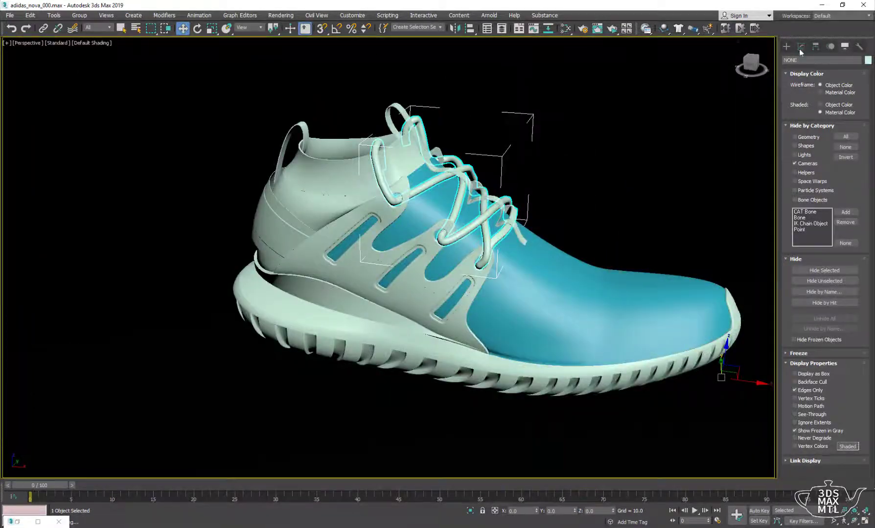
Step: Show the dark background object's modifier stack: TurboSmooth over Editable Poly
{"action": "left_click", "coordinate": [801, 49]}
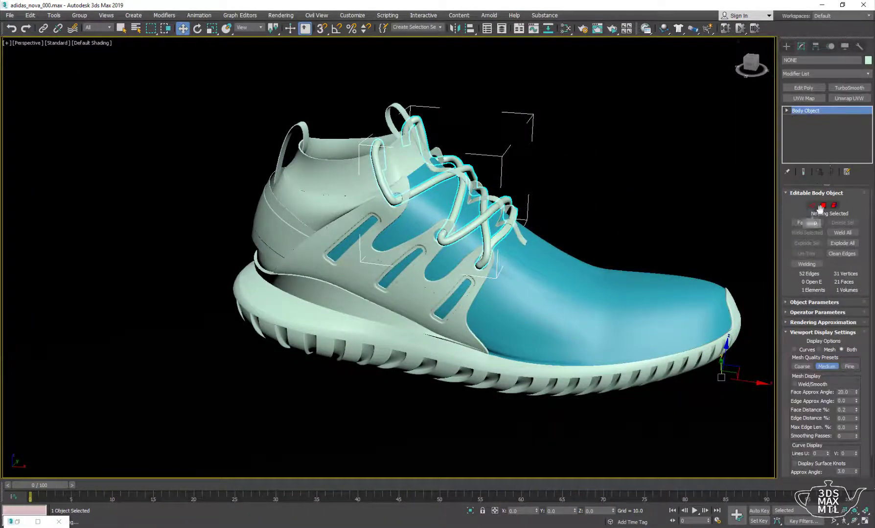
{"action": "middle_click_drag", "start_coordinate": [554, 221], "coordinate": [568, 210], "text": "alt"}
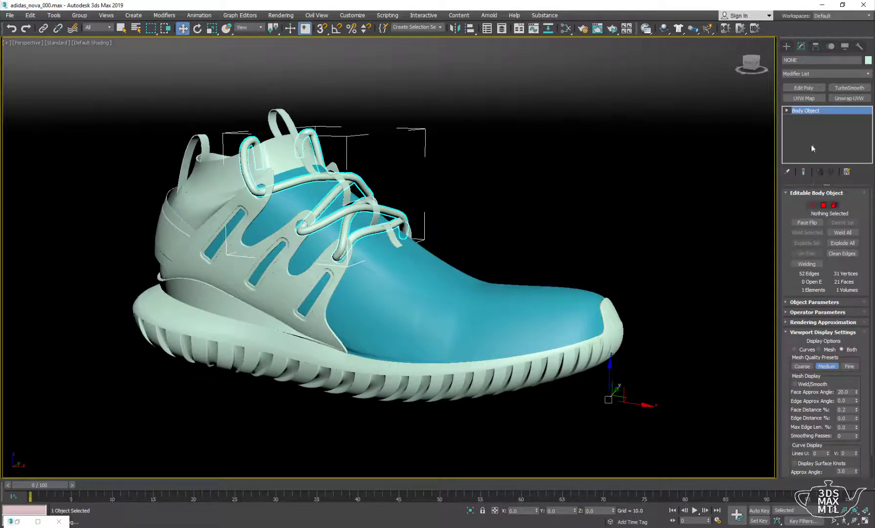
{"action": "left_click", "coordinate": [658, 61]}
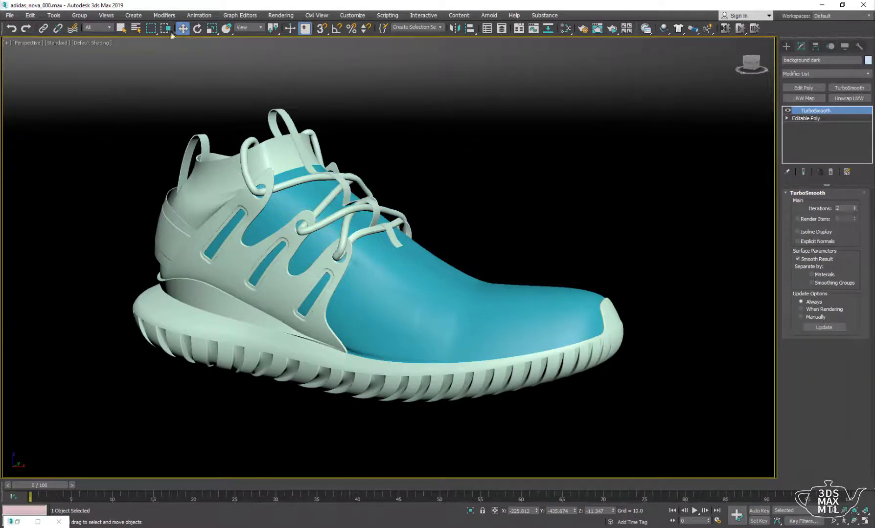
{"action": "left_click", "coordinate": [281, 16]}
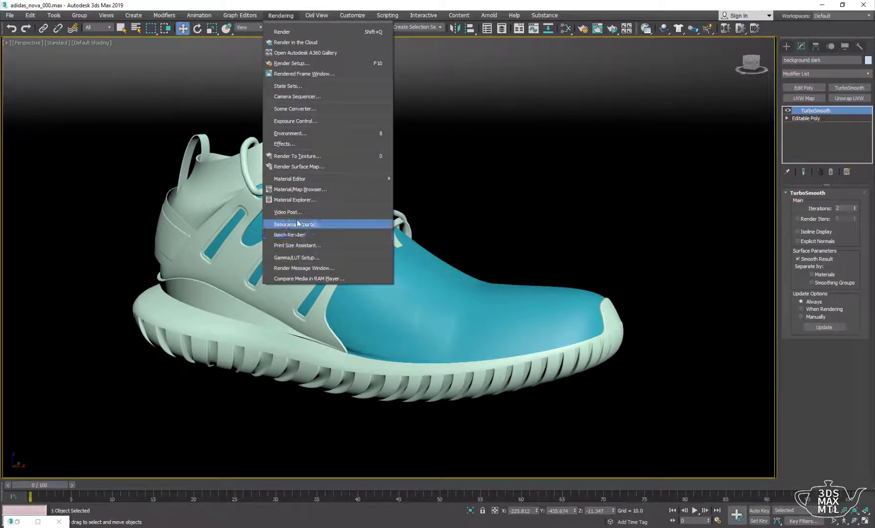
{"action": "left_click", "coordinate": [291, 133]}
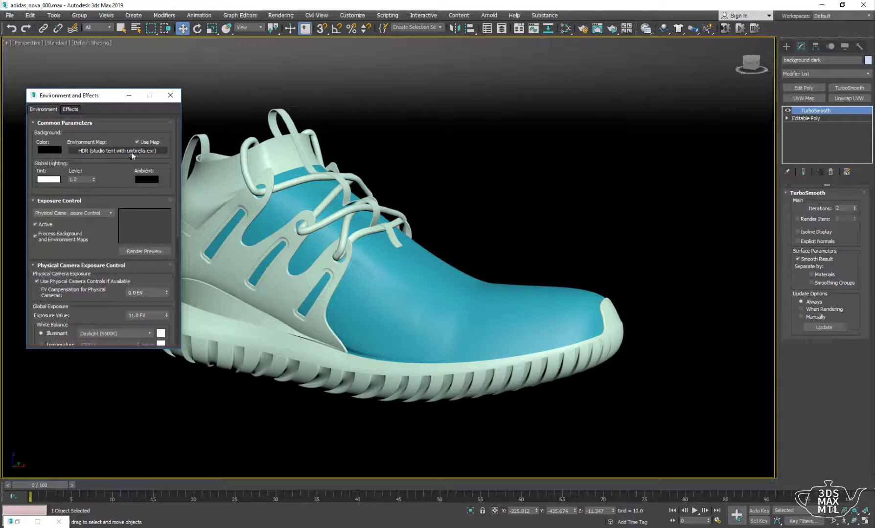
{"action": "left_click", "coordinate": [170, 96]}
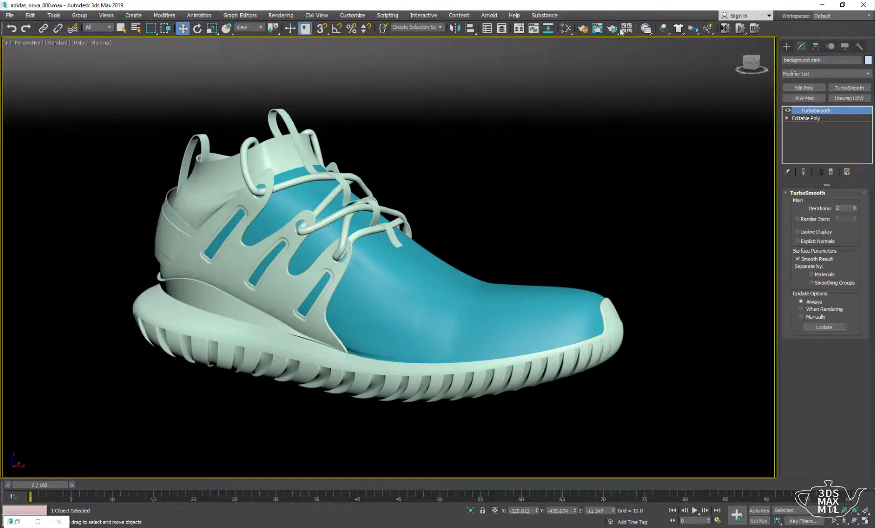
{"action": "left_click", "coordinate": [618, 30]}
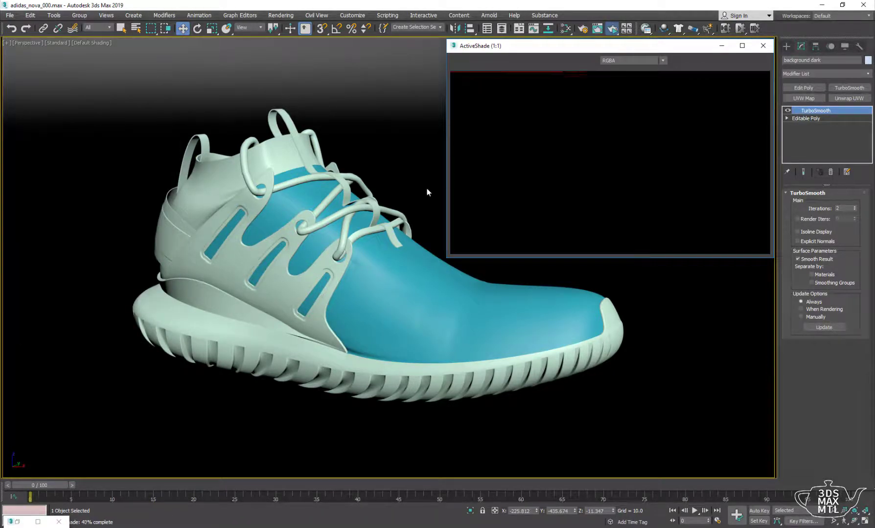
{"action": "left_click", "coordinate": [403, 215]}
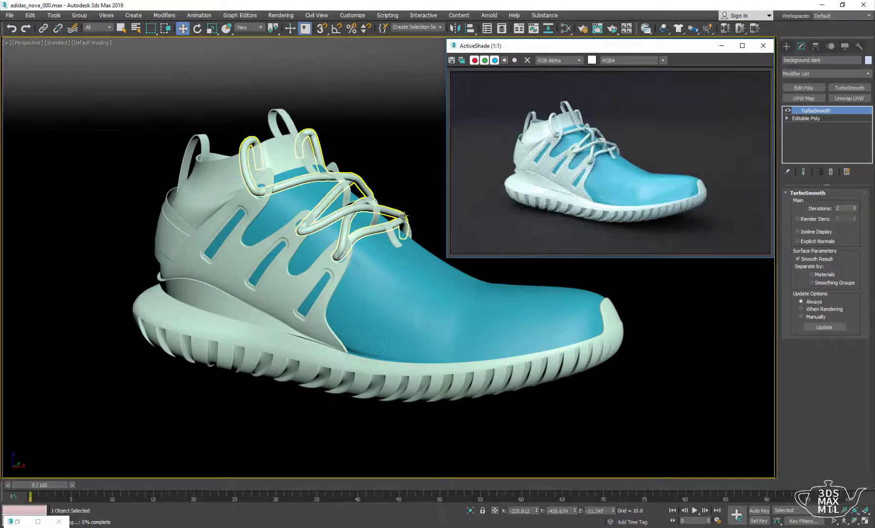
{"action": "middle_click_drag", "start_coordinate": [403, 215], "coordinate": [379, 226]}
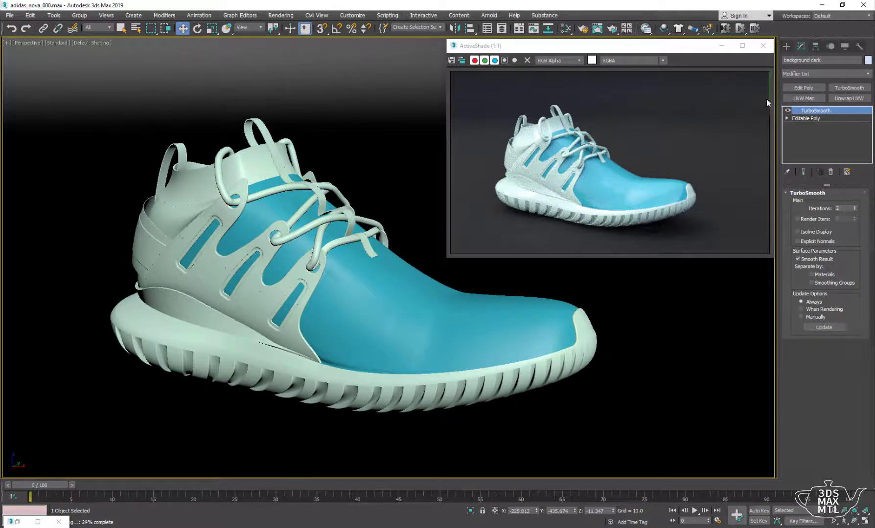
Step: Highlight the Substance plugin for 3ds Max 2018 and 2019 on Allegorithmic's download page, then return to 3ds Max
{"action": "left_click", "coordinate": [766, 47]}
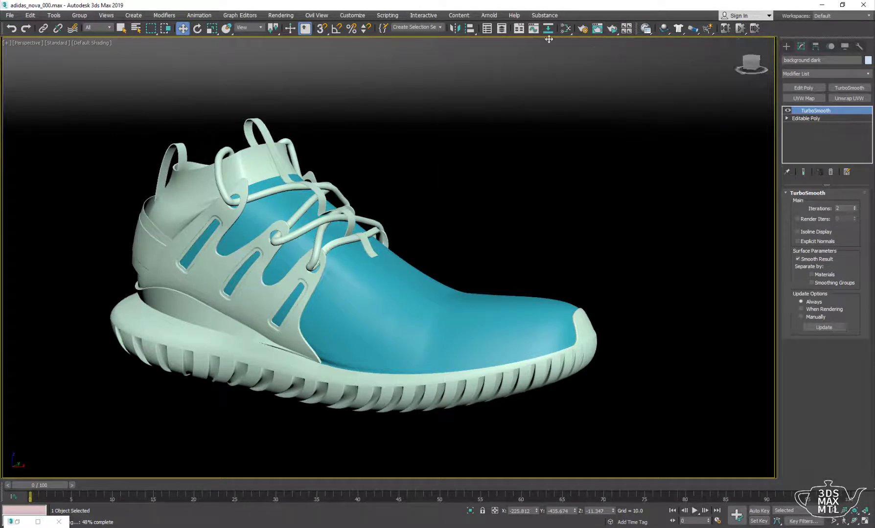
{"action": "key", "text": "alt+Tab"}
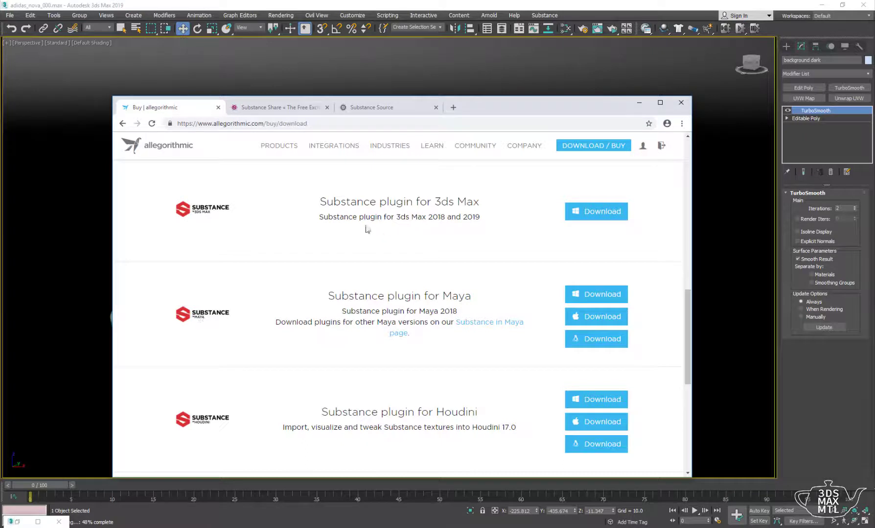
{"action": "left_click_drag", "start_coordinate": [319, 217], "coordinate": [482, 217]}
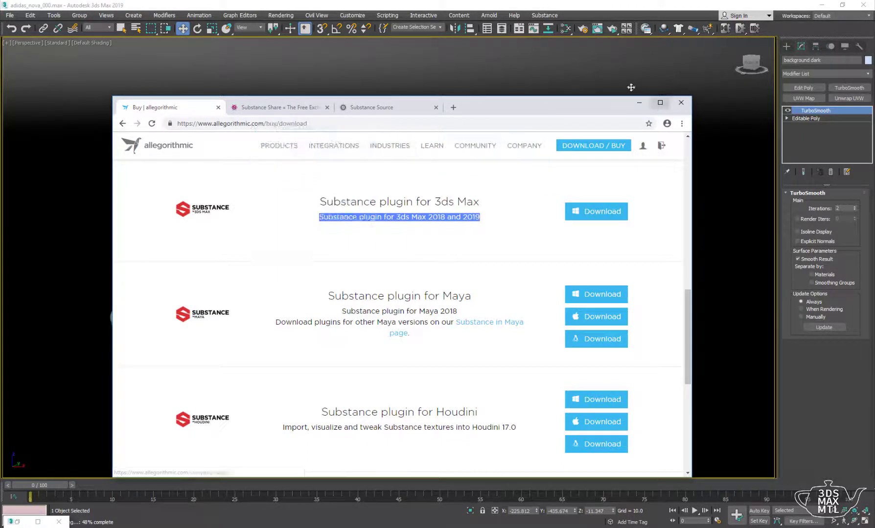
{"action": "left_click", "coordinate": [639, 102]}
{"action": "left_click", "coordinate": [544, 15]}
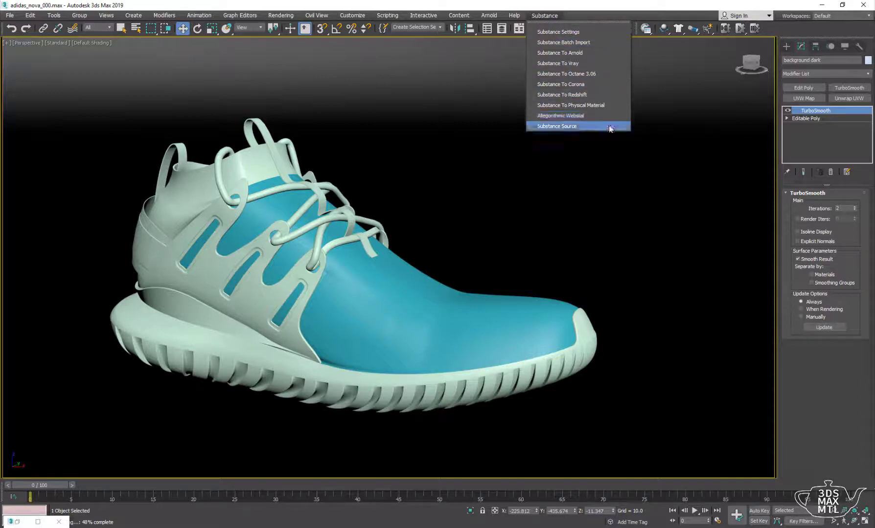
Step: Open the Substance Source asset library and scroll through its material grid
{"action": "left_click", "coordinate": [593, 126]}
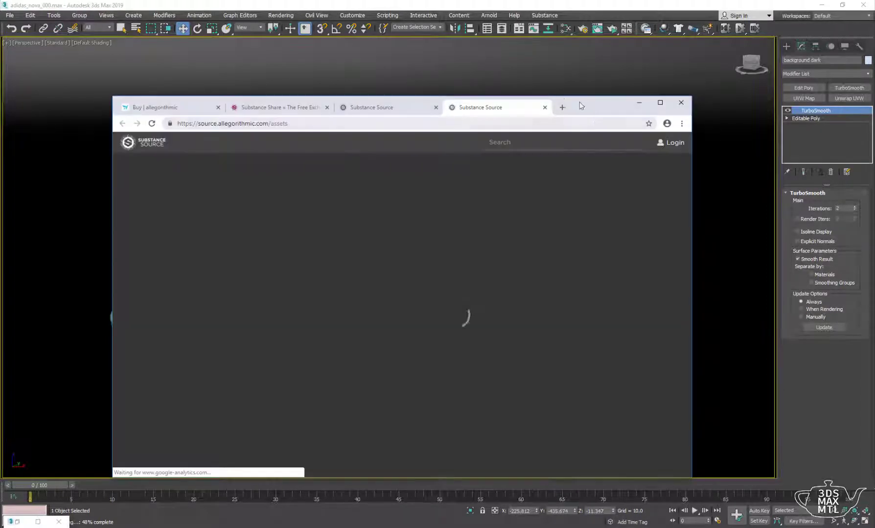
{"action": "left_click_drag", "start_coordinate": [582, 109], "coordinate": [588, 73]}
{"action": "scroll", "coordinate": [328, 302], "scroll_direction": "down", "scroll_amount": 2}
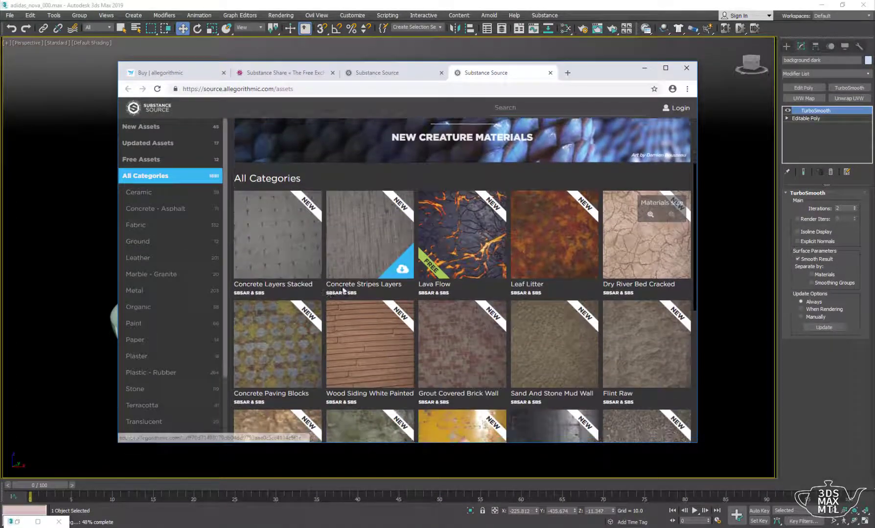
{"action": "scroll", "coordinate": [333, 299], "scroll_direction": "down", "scroll_amount": 8}
{"action": "scroll", "coordinate": [342, 293], "scroll_direction": "down", "scroll_amount": 3}
{"action": "scroll", "coordinate": [361, 285], "scroll_direction": "up", "scroll_amount": 3}
{"action": "scroll", "coordinate": [362, 283], "scroll_direction": "up", "scroll_amount": 5}
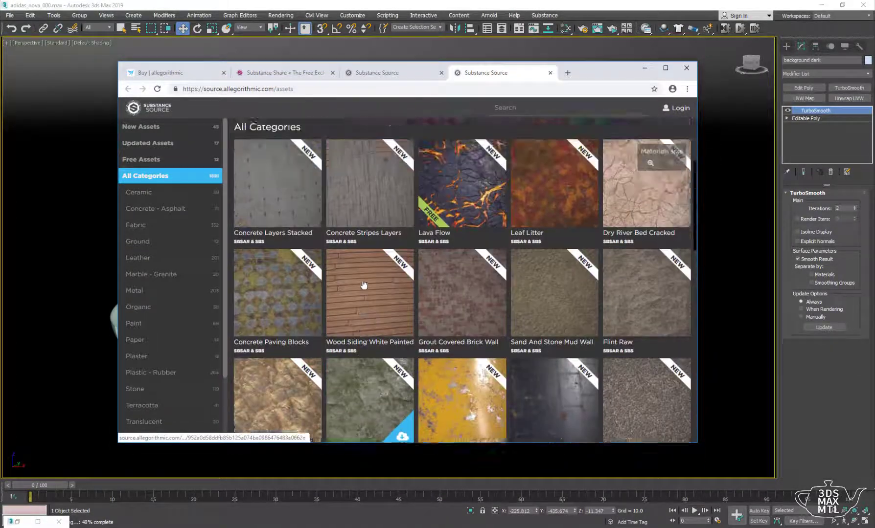
{"action": "scroll", "coordinate": [365, 279], "scroll_direction": "up", "scroll_amount": 4}
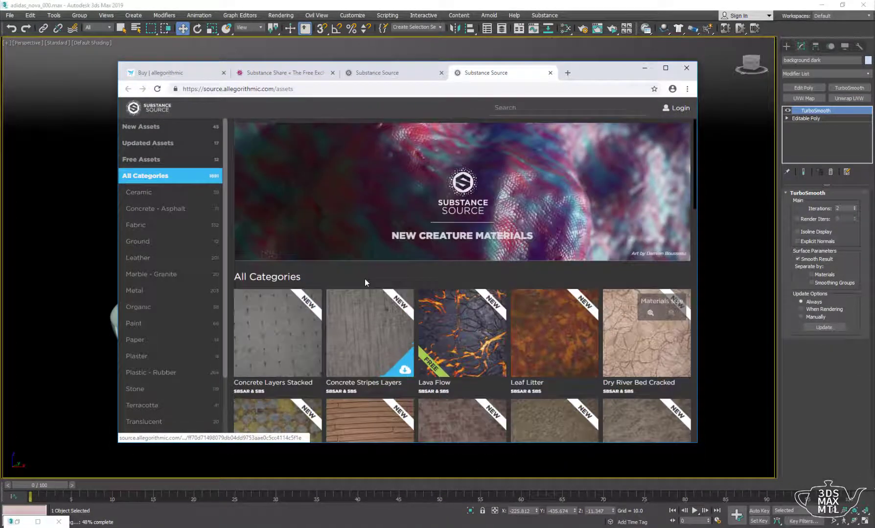
Step: Browse the Fabric materials page on Substance Share
{"action": "left_click", "coordinate": [322, 72]}
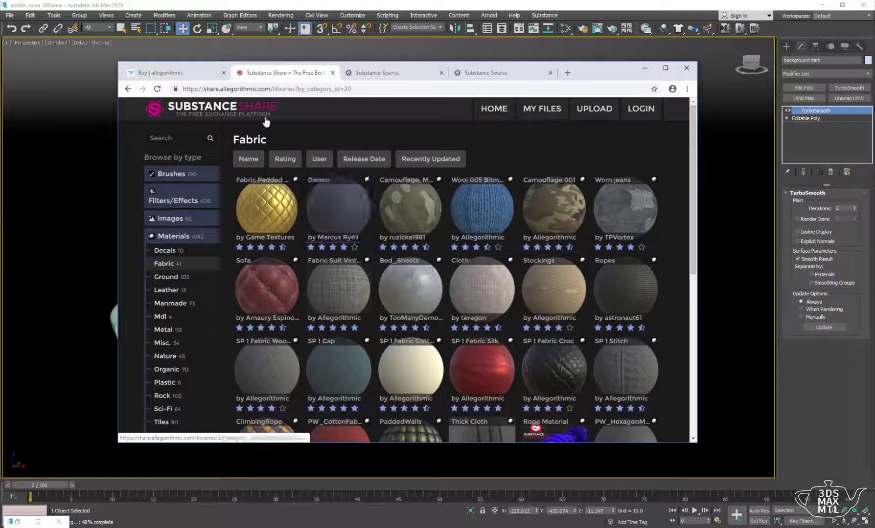
{"action": "scroll", "coordinate": [342, 205], "scroll_direction": "down", "scroll_amount": 3}
{"action": "scroll", "coordinate": [417, 213], "scroll_direction": "down", "scroll_amount": 2}
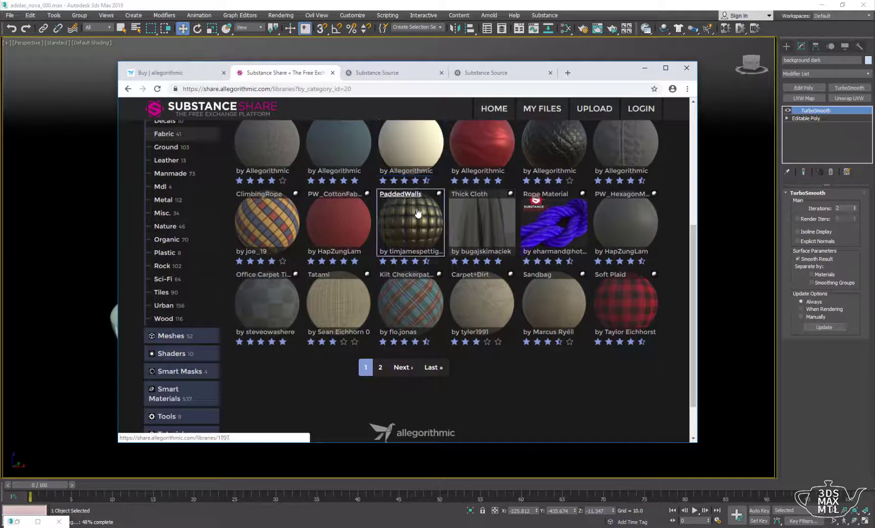
{"action": "scroll", "coordinate": [417, 211], "scroll_direction": "up", "scroll_amount": 1}
{"action": "scroll", "coordinate": [417, 212], "scroll_direction": "up", "scroll_amount": 3}
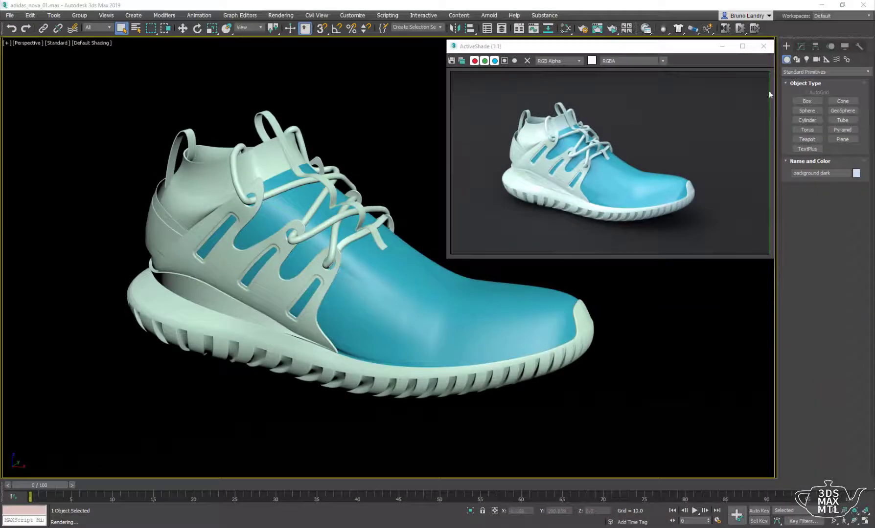
Step: Close ActiveShade and zoom and orbit into the shoe opening to see the insole
{"action": "left_click", "coordinate": [764, 46]}
{"action": "left_click", "coordinate": [222, 185]}
{"action": "key", "text": "z"}
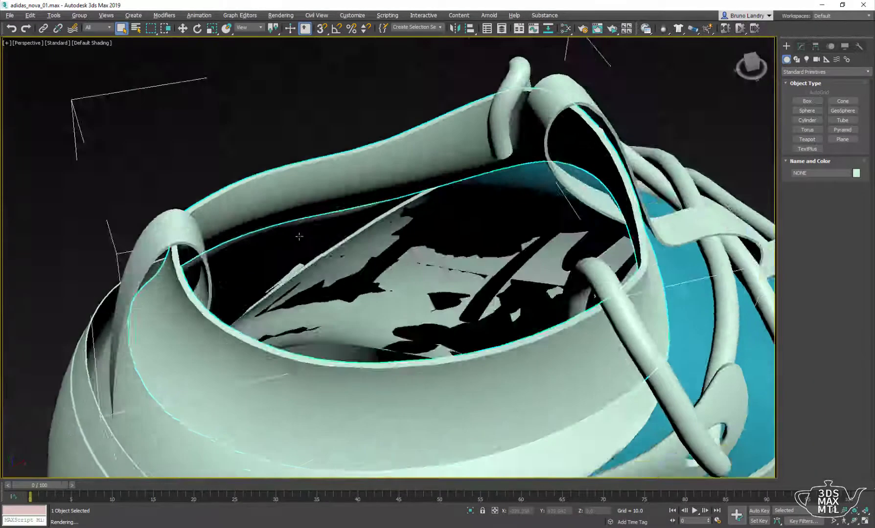
{"action": "middle_click_drag", "start_coordinate": [299, 237], "coordinate": [384, 244], "text": "alt"}
{"action": "middle_click_drag", "start_coordinate": [443, 287], "coordinate": [414, 215], "text": "alt"}
Step: Isolate the insole and open the Slate Material Editor with M
{"action": "right_click", "coordinate": [414, 214]}
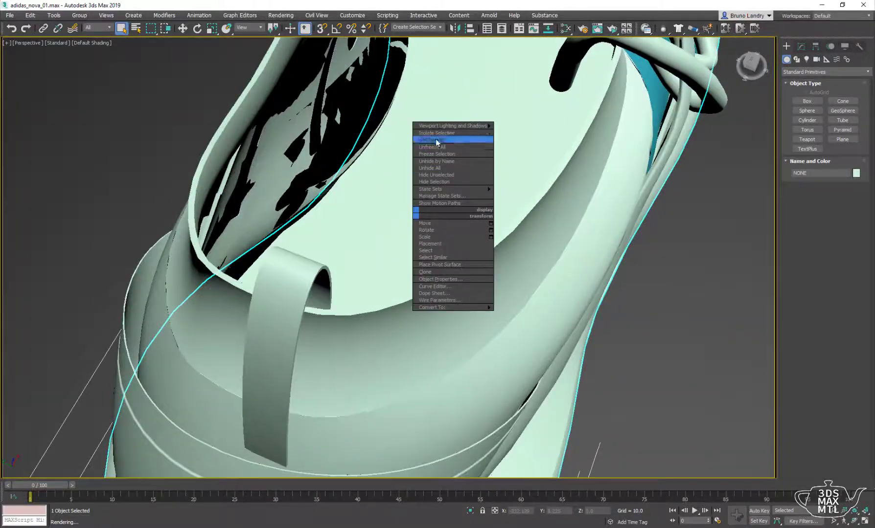
{"action": "left_click", "coordinate": [436, 140]}
{"action": "middle_click_drag", "start_coordinate": [511, 277], "coordinate": [502, 248], "text": "alt"}
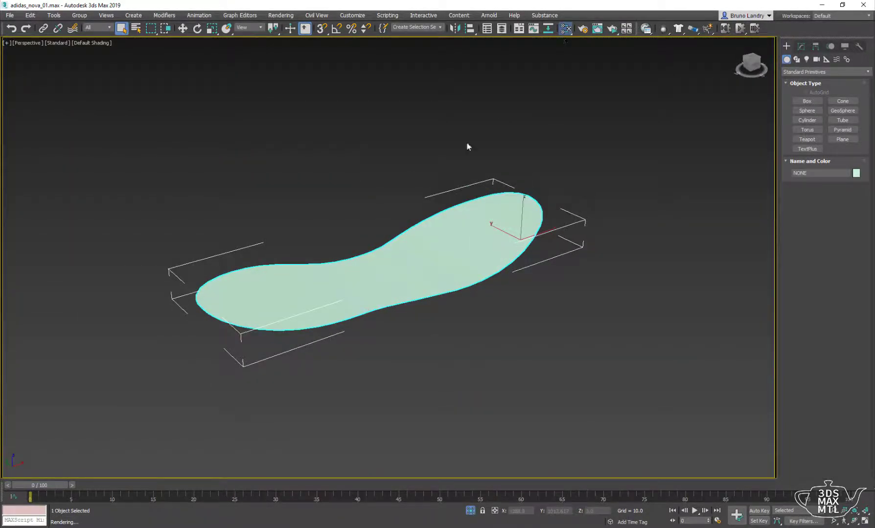
{"action": "key", "text": "m"}
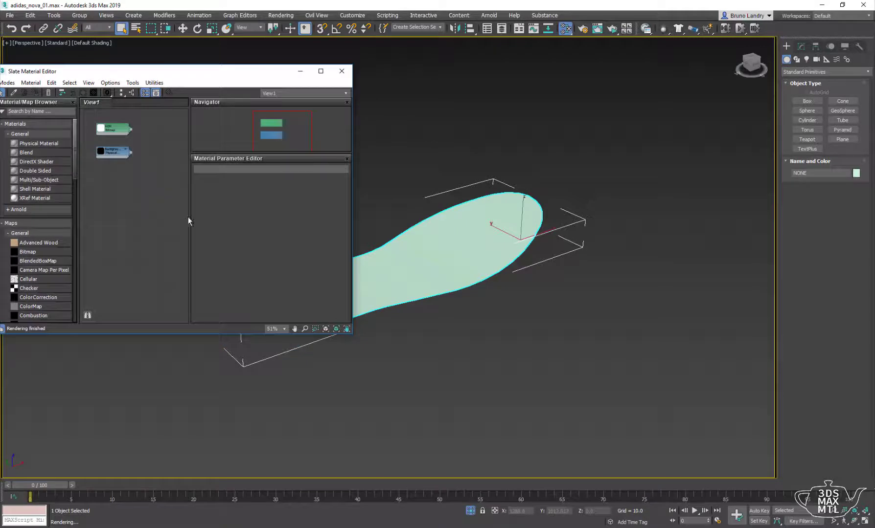
Step: Add a Substance2 map (Map #1) from the 'substan' search and show its parameters
{"action": "type", "text": "substan"}
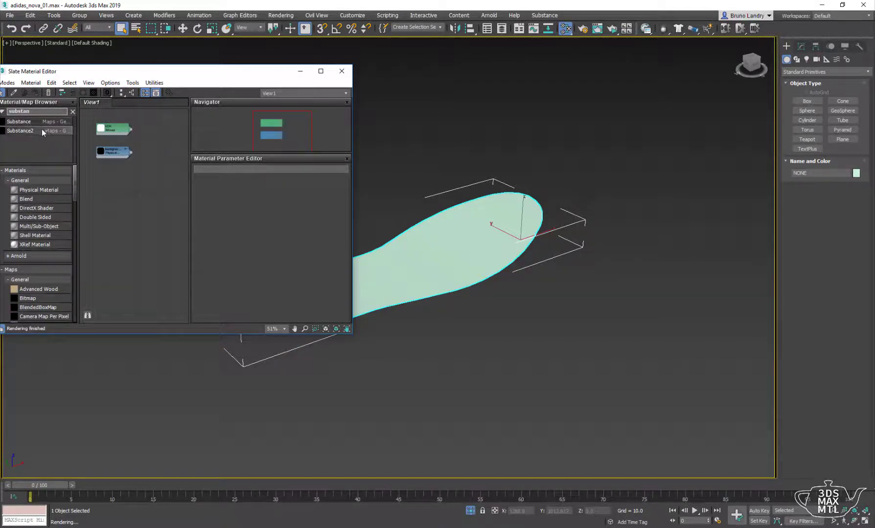
{"action": "left_click_drag", "start_coordinate": [41, 131], "coordinate": [126, 205]}
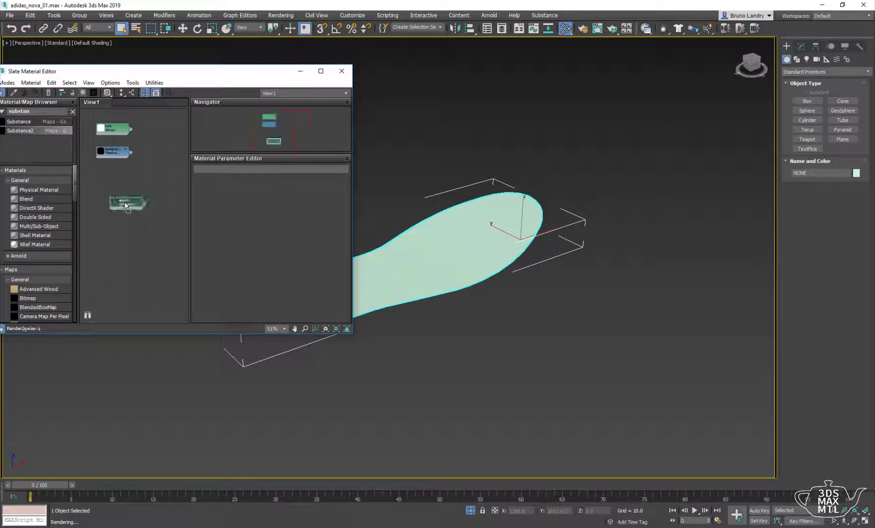
{"action": "scroll", "coordinate": [130, 209], "scroll_direction": "up", "scroll_amount": 3}
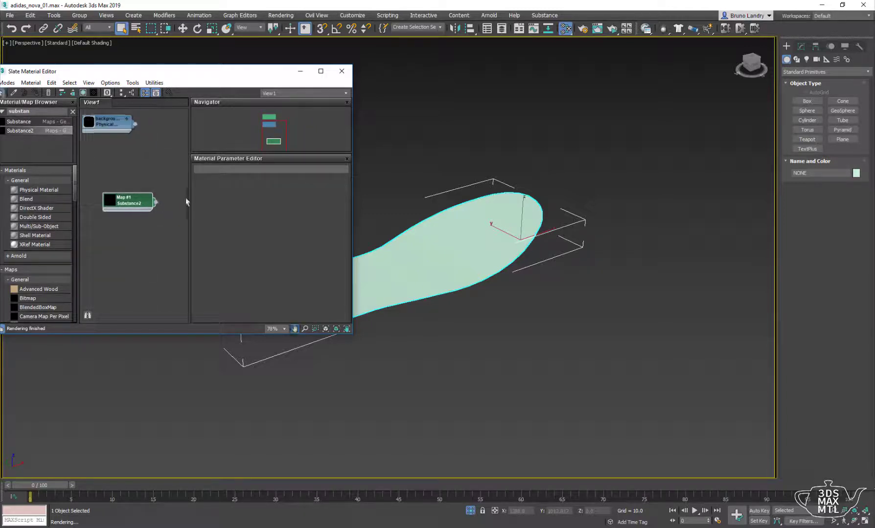
{"action": "middle_click_drag", "start_coordinate": [146, 179], "coordinate": [156, 176]}
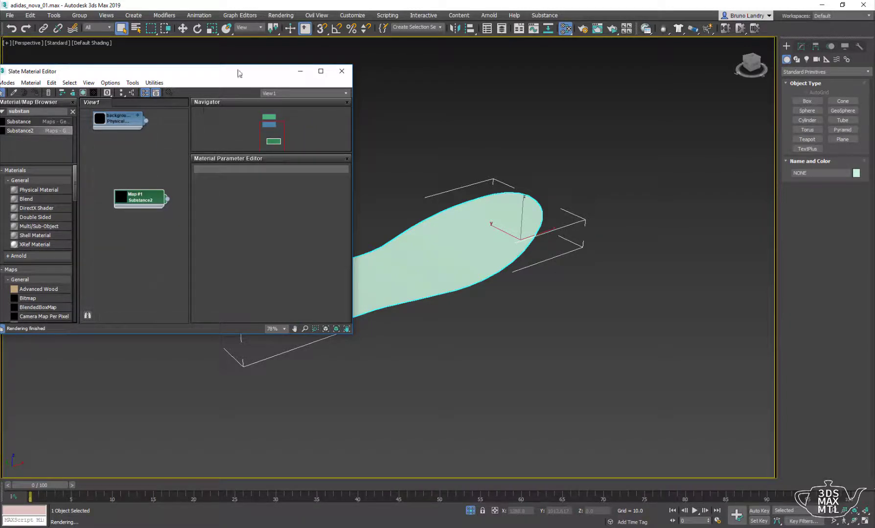
{"action": "left_click_drag", "start_coordinate": [238, 74], "coordinate": [276, 56]}
{"action": "double_click", "coordinate": [183, 181]}
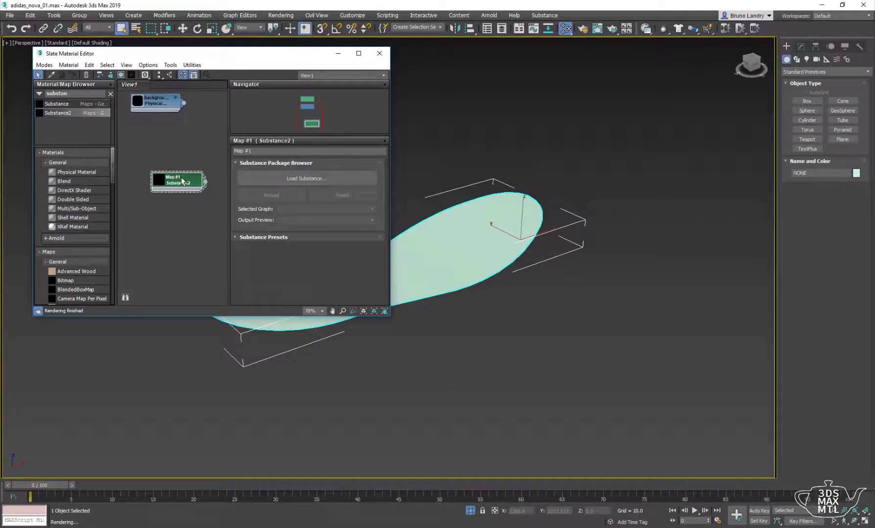
Step: Load alcantara_perforated_dots.sbsar into Map #1 and expand the node's preview
{"action": "left_click", "coordinate": [290, 181]}
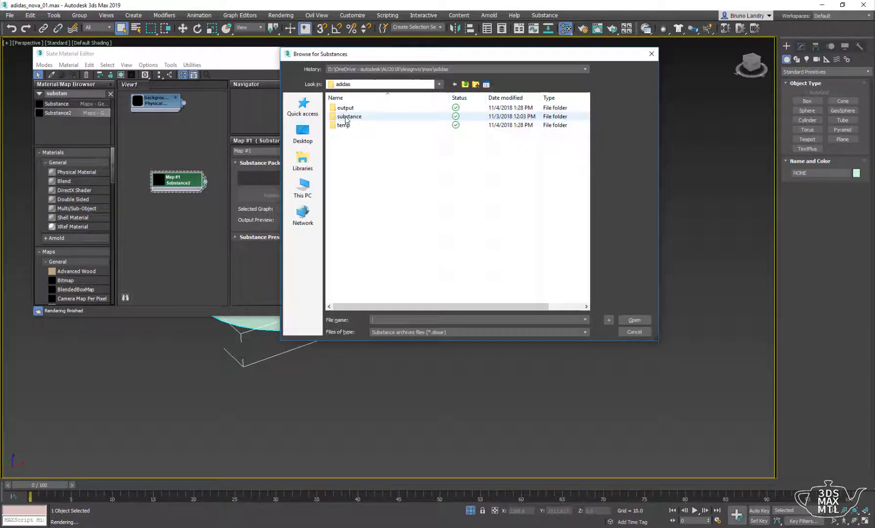
{"action": "left_click", "coordinate": [386, 117]}
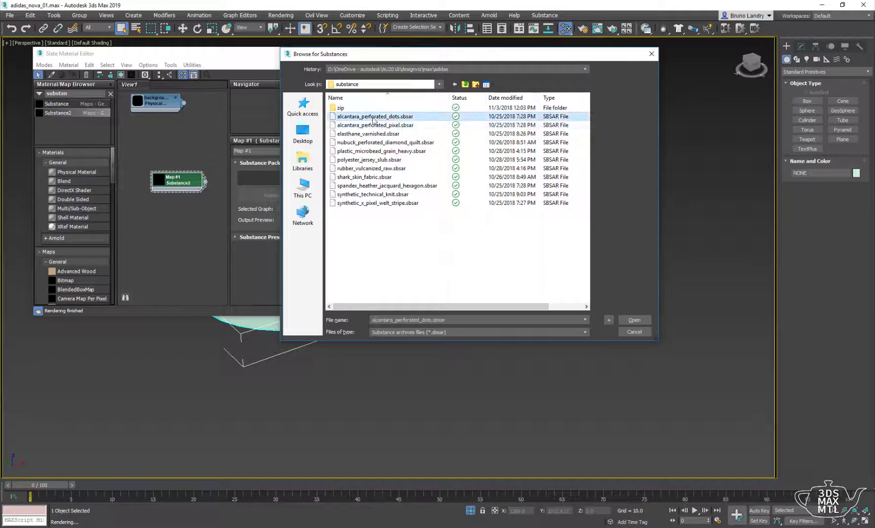
{"action": "left_click", "coordinate": [634, 320]}
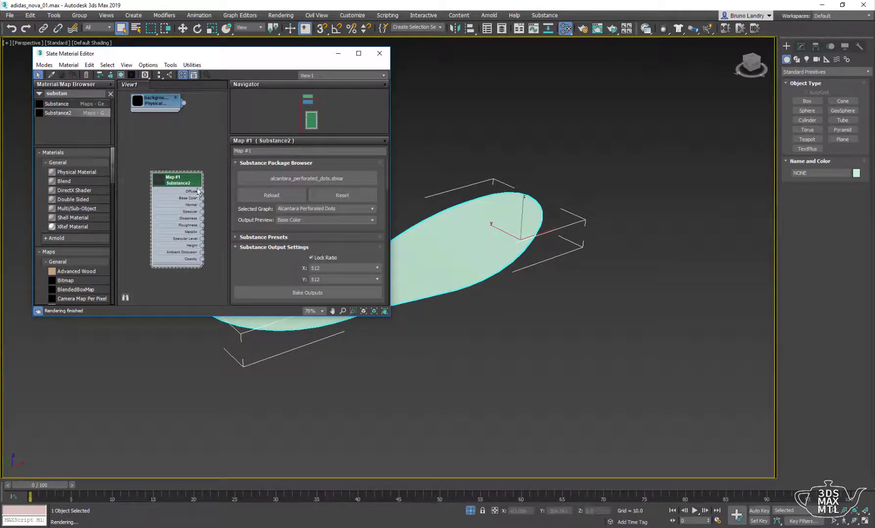
{"action": "double_click", "coordinate": [159, 184]}
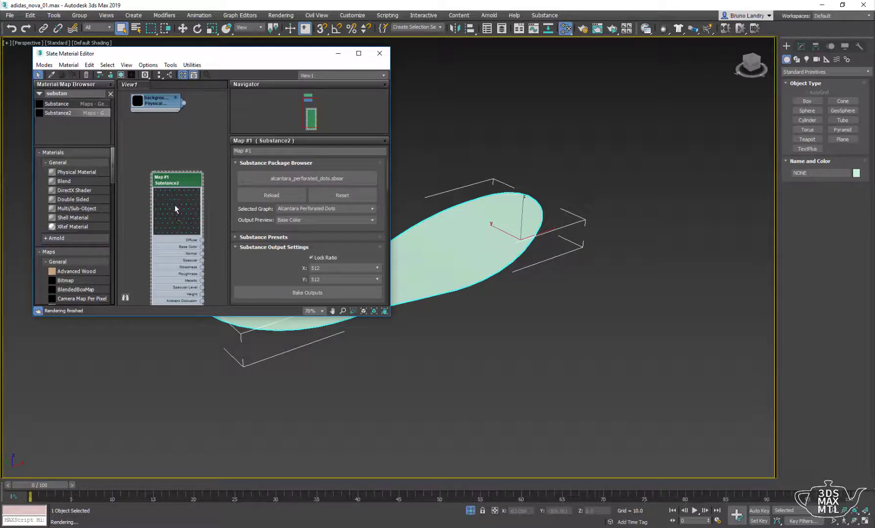
Step: Rearrange the Slate editor window and Map #1 node to view the 512×512 dots preview
{"action": "left_click", "coordinate": [318, 110]}
{"action": "left_click_drag", "start_coordinate": [391, 200], "coordinate": [495, 199]}
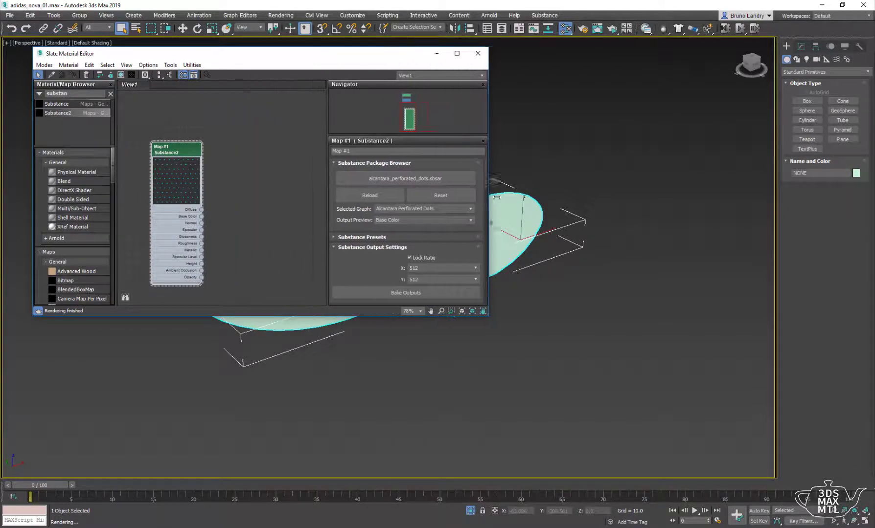
{"action": "scroll", "coordinate": [288, 285], "scroll_direction": "up", "scroll_amount": 1}
{"action": "scroll", "coordinate": [287, 285], "scroll_direction": "up", "scroll_amount": 2}
{"action": "scroll", "coordinate": [287, 285], "scroll_direction": "up", "scroll_amount": 2}
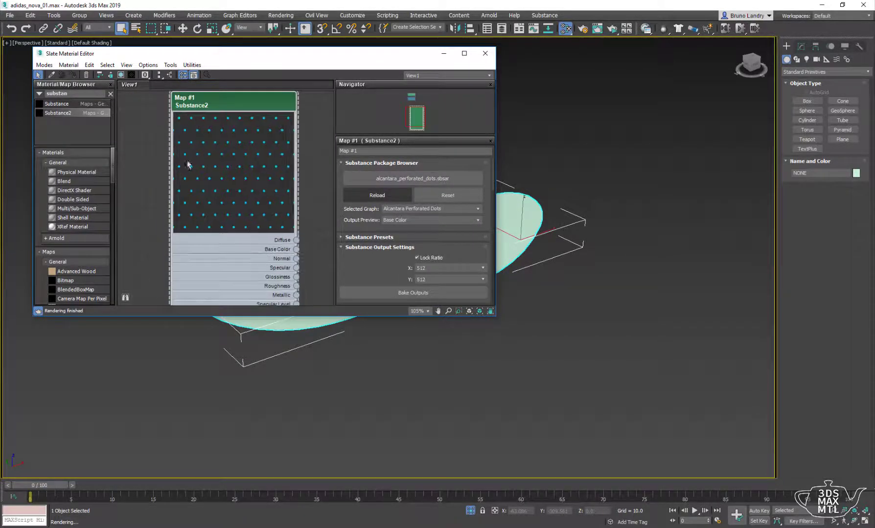
{"action": "left_click_drag", "start_coordinate": [344, 58], "coordinate": [295, 54]}
{"action": "left_click_drag", "start_coordinate": [225, 94], "coordinate": [216, 103]}
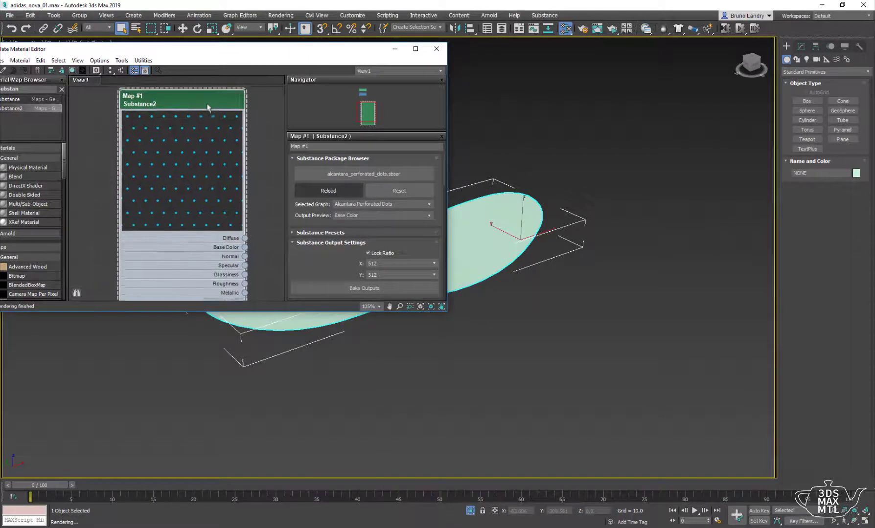
{"action": "left_click_drag", "start_coordinate": [129, 142], "coordinate": [107, 143]}
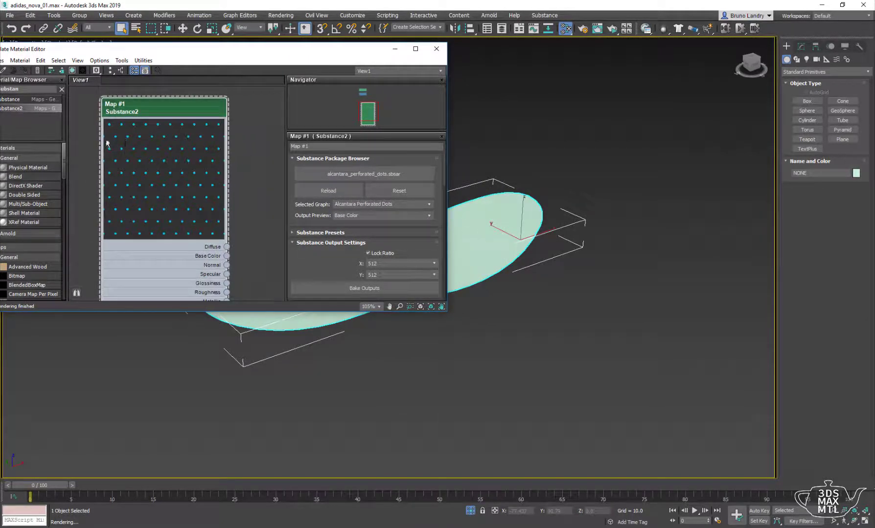
{"action": "scroll", "coordinate": [237, 176], "scroll_direction": "down", "scroll_amount": 3}
{"action": "scroll", "coordinate": [252, 162], "scroll_direction": "down", "scroll_amount": 2}
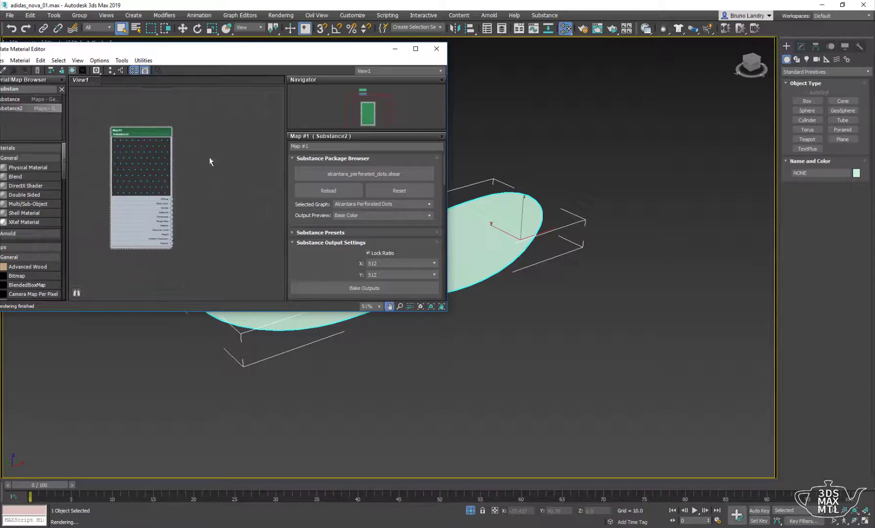
Step: Convert the dots substance into a wired Arnold material with Substance To Arnold
{"action": "right_click", "coordinate": [151, 132]}
{"action": "left_click", "coordinate": [542, 16]}
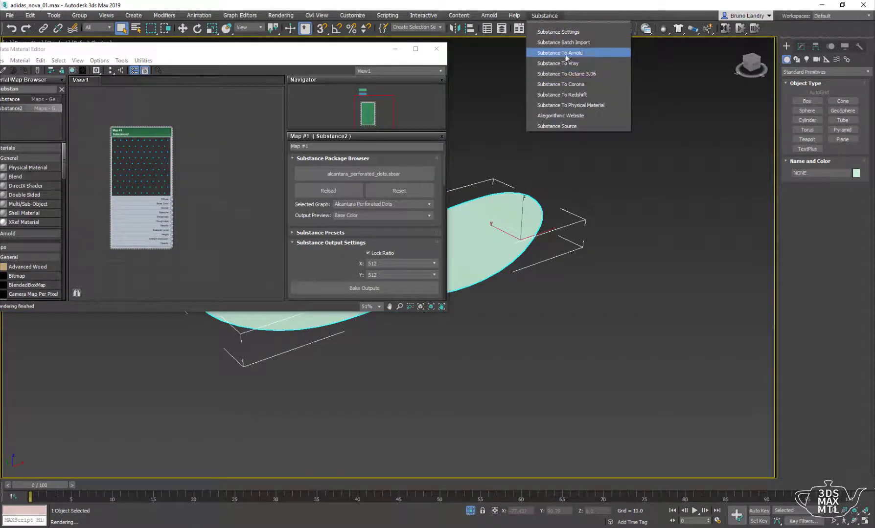
{"action": "left_click", "coordinate": [601, 57]}
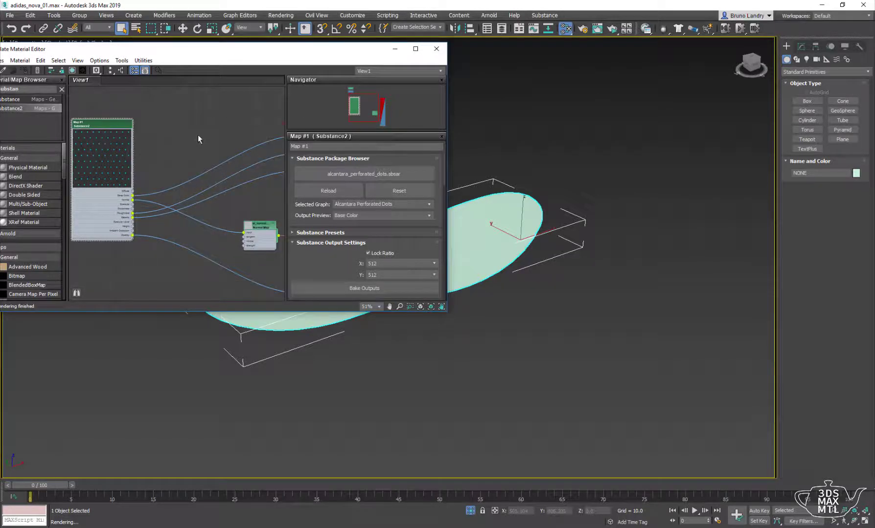
{"action": "scroll", "coordinate": [197, 135], "scroll_direction": "down", "scroll_amount": 3}
{"action": "left_click_drag", "start_coordinate": [137, 127], "coordinate": [176, 131]}
{"action": "scroll", "coordinate": [205, 137], "scroll_direction": "up", "scroll_amount": 3}
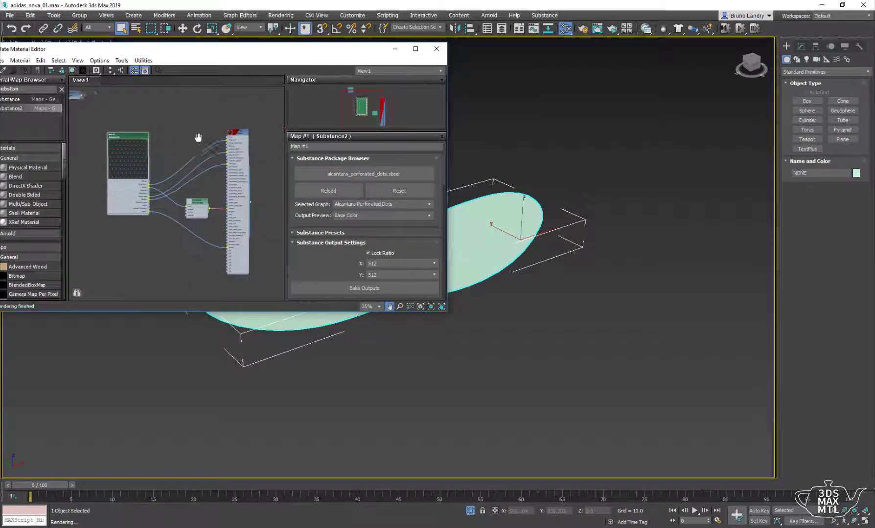
Step: Inspect the Arnold Standard node and Substance2 map, zooming the viewport onto the dotted insole
{"action": "left_click", "coordinate": [237, 132]}
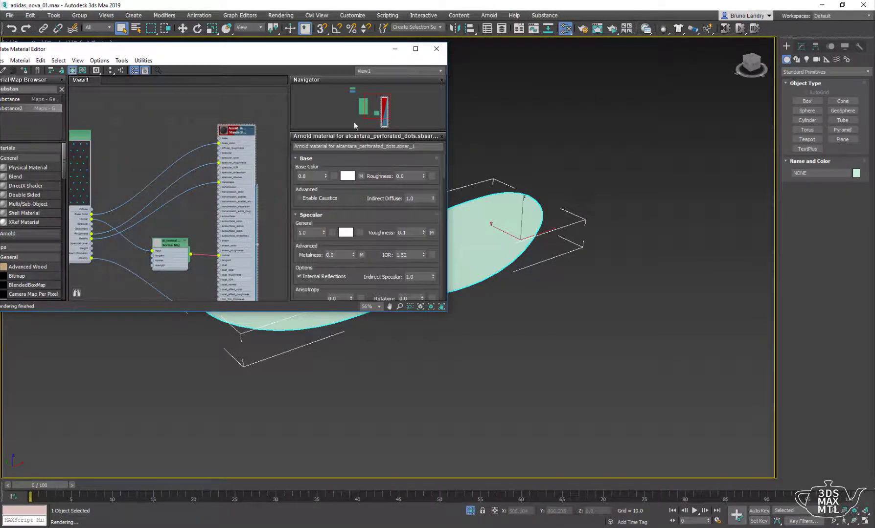
{"action": "middle_click_drag", "start_coordinate": [186, 142], "coordinate": [183, 132]}
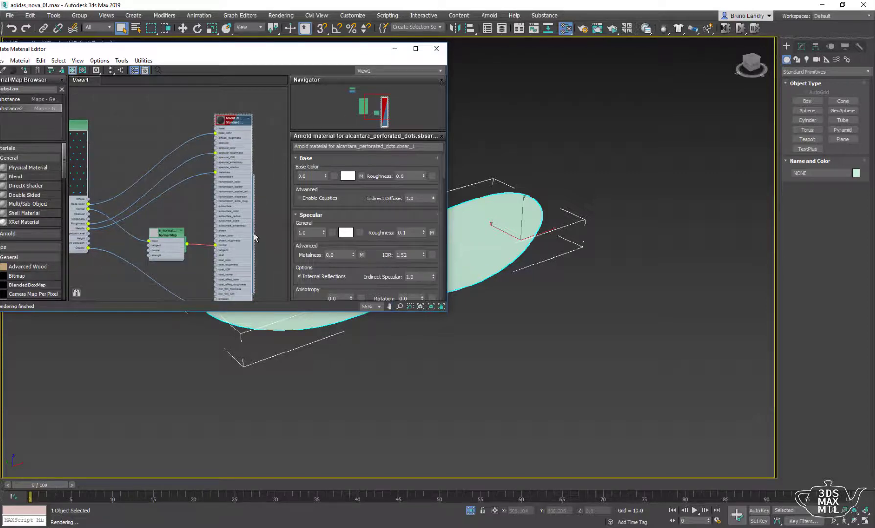
{"action": "scroll", "coordinate": [539, 258], "scroll_direction": "up", "scroll_amount": 5}
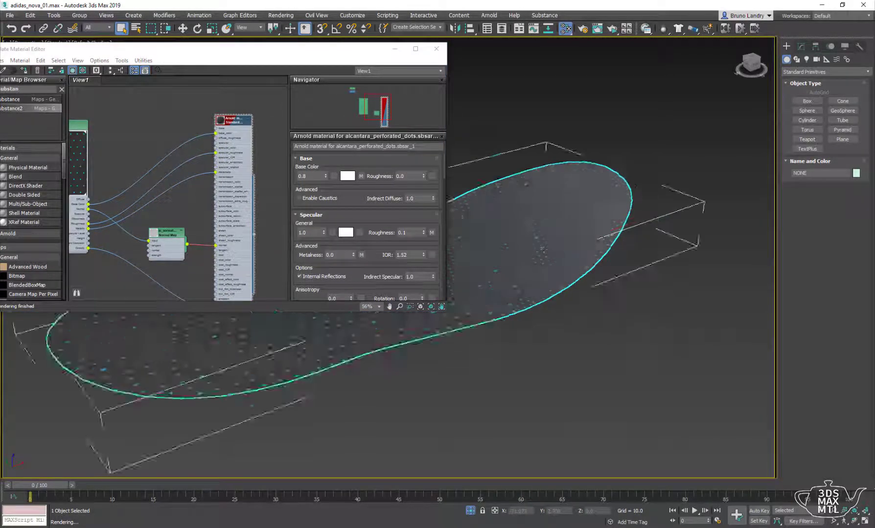
{"action": "mouse_move", "coordinate": [563, 293]}
{"action": "middle_mouse_down"}
{"action": "mouse_move", "coordinate": [591, 325]}
{"action": "mouse_move", "coordinate": [609, 329]}
{"action": "middle_mouse_up"}
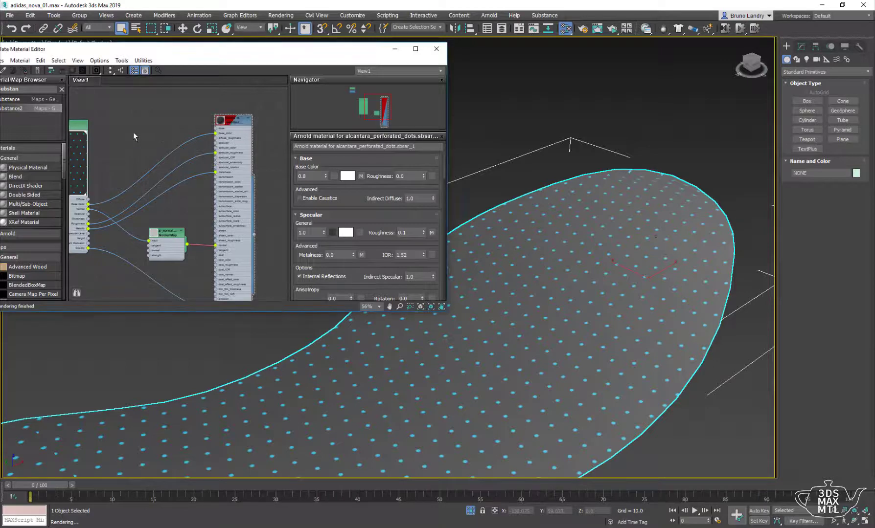
{"action": "middle_click_drag", "start_coordinate": [133, 132], "coordinate": [181, 116]}
{"action": "left_click", "coordinate": [110, 109]}
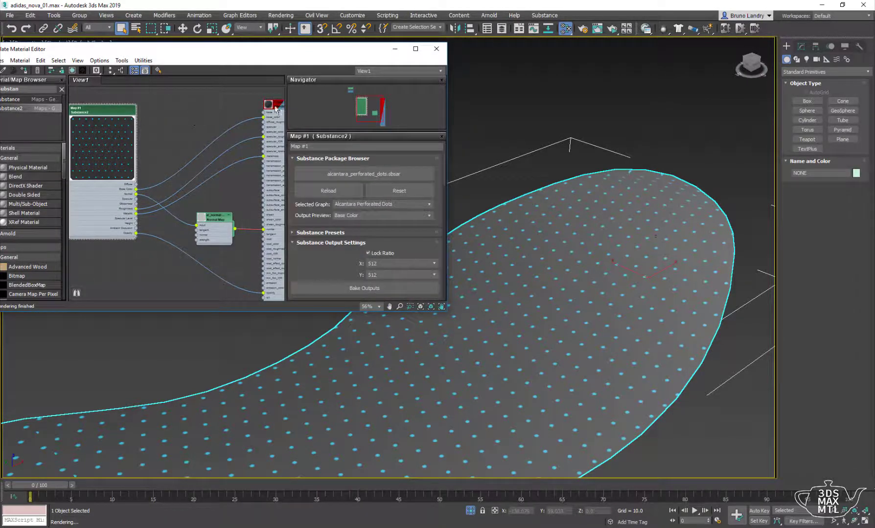
{"action": "middle_click_drag", "start_coordinate": [196, 132], "coordinate": [191, 126]}
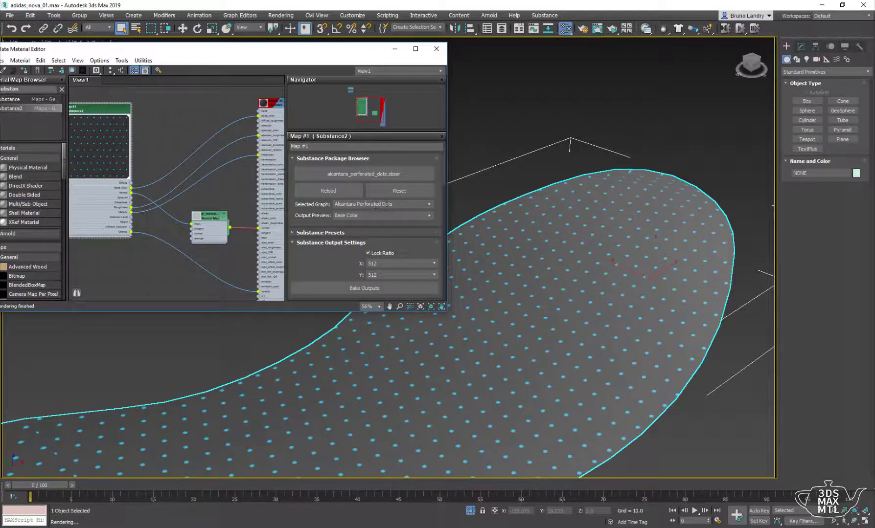
Step: Preview the substance's Height output, then switch the preview back to Base Color
{"action": "left_click", "coordinate": [400, 214]}
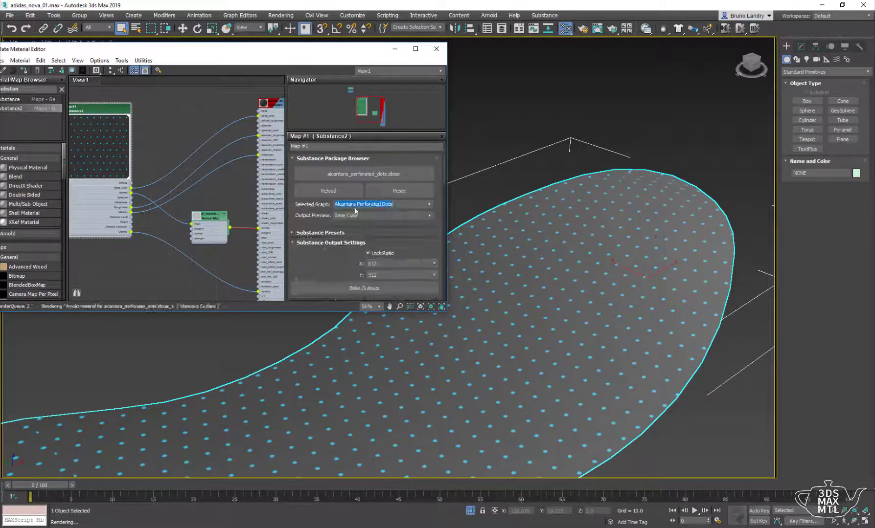
{"action": "left_click", "coordinate": [429, 216]}
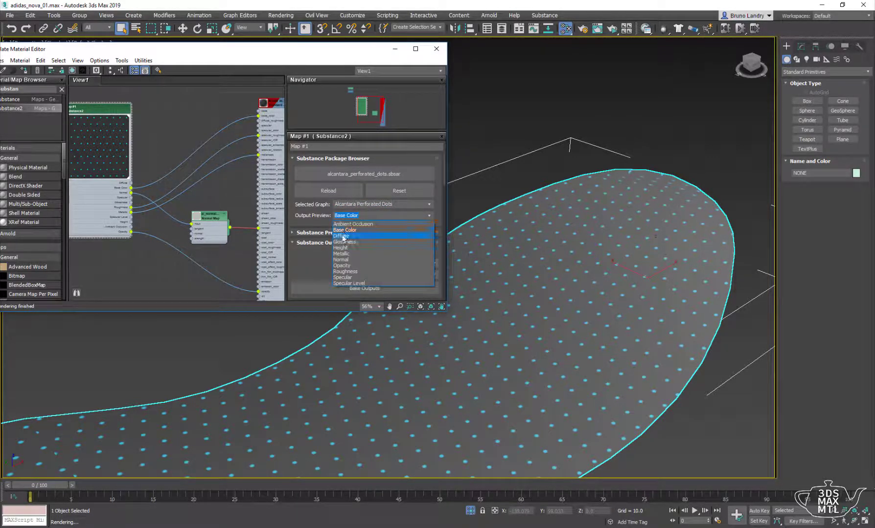
{"action": "left_click", "coordinate": [341, 248]}
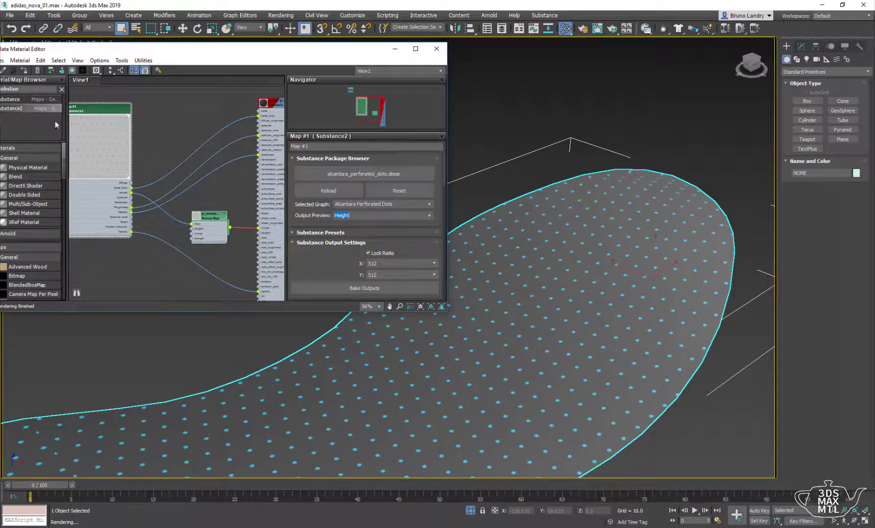
{"action": "left_click", "coordinate": [429, 217]}
{"action": "left_click", "coordinate": [406, 230]}
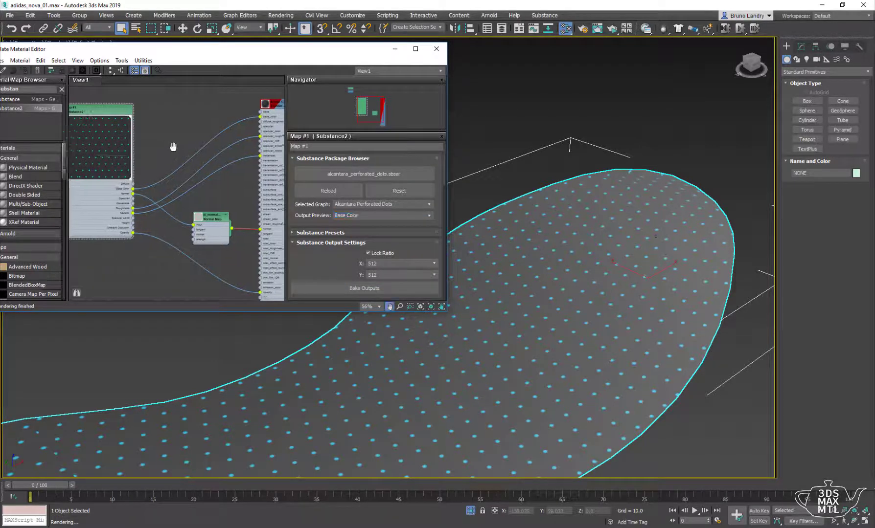
{"action": "left_click_drag", "start_coordinate": [326, 262], "coordinate": [327, 228]}
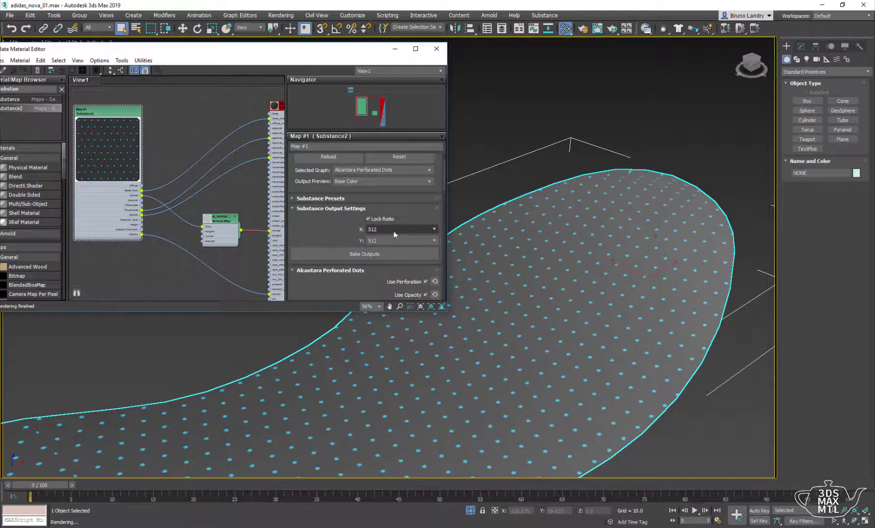
Step: Set the output resolution to 2048 × 2048 and start Bake Outputs
{"action": "left_click", "coordinate": [425, 232]}
{"action": "left_click", "coordinate": [384, 286]}
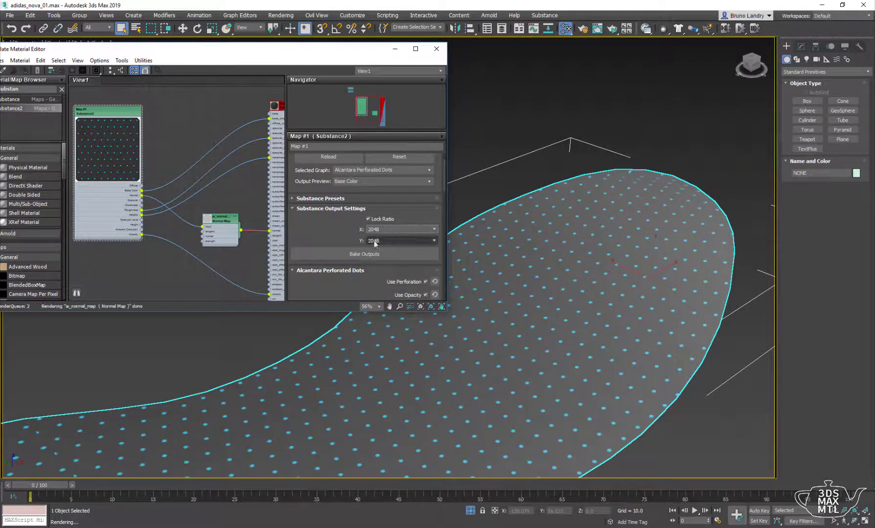
{"action": "left_click_drag", "start_coordinate": [340, 232], "coordinate": [336, 215]}
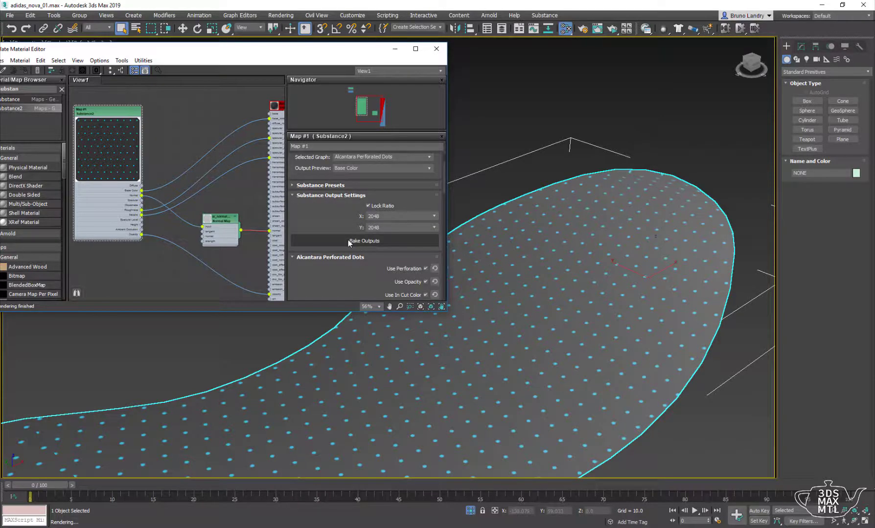
{"action": "left_click", "coordinate": [348, 240]}
Step: Make a new 'dots' folder as the bake destination and close the JPEG bake-format prompt
{"action": "right_click", "coordinate": [172, 183]}
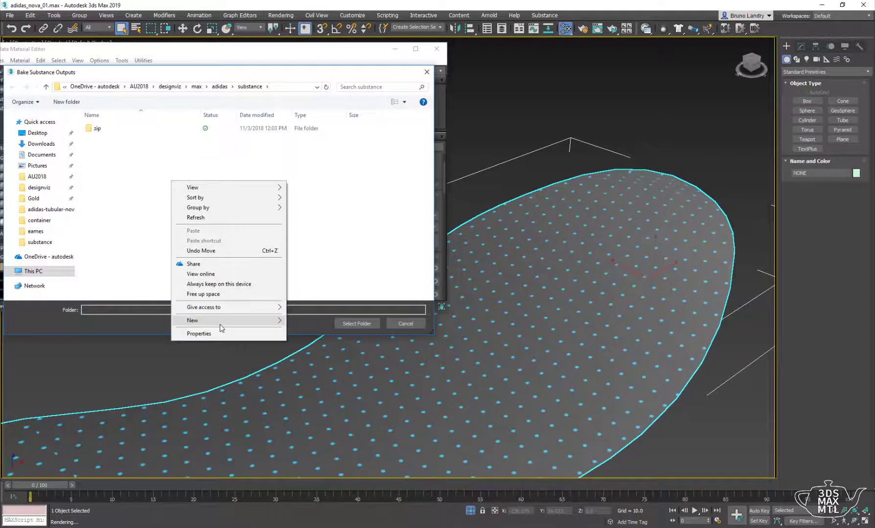
{"action": "mouse_move", "coordinate": [193, 320]}
{"action": "left_click", "coordinate": [305, 322]}
{"action": "type", "text": "ts"}
{"action": "key", "text": "Return"}
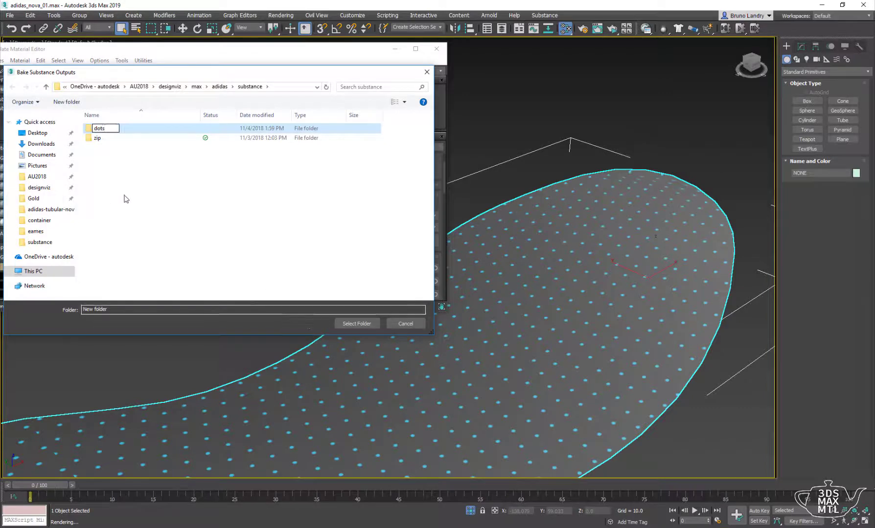
{"action": "double_click", "coordinate": [93, 130]}
{"action": "left_click", "coordinate": [356, 323]}
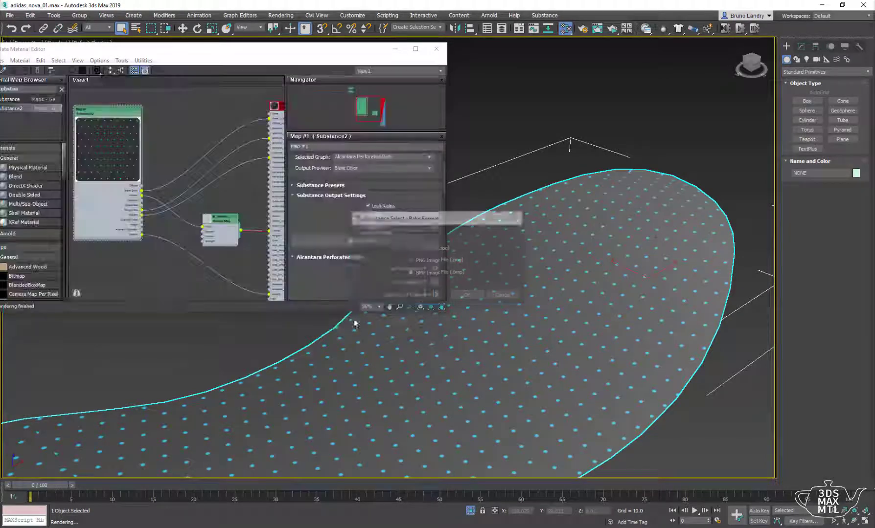
{"action": "left_click", "coordinate": [502, 294]}
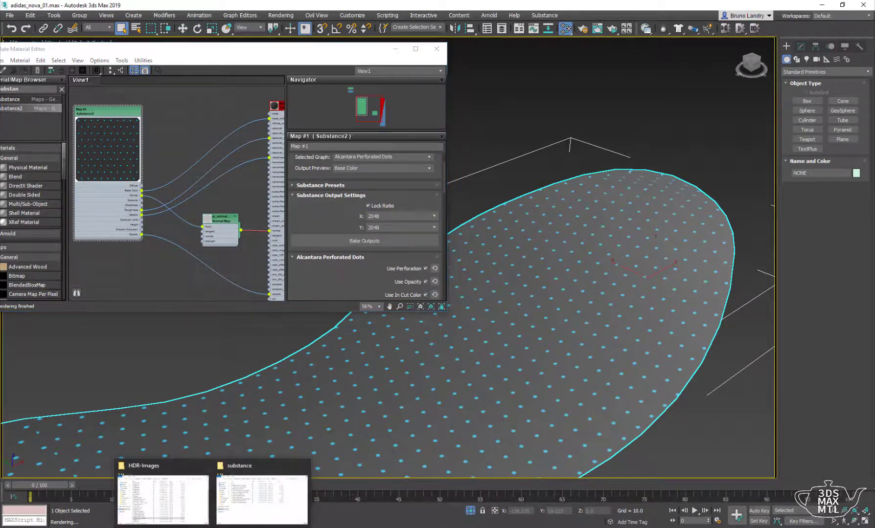
{"action": "left_click", "coordinate": [259, 482]}
{"action": "double_click", "coordinate": [474, 264]}
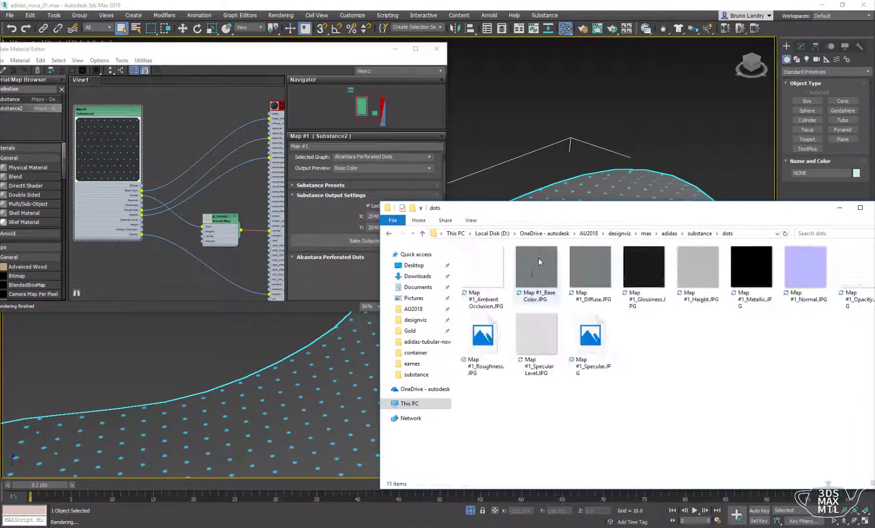
{"action": "left_click_drag", "start_coordinate": [570, 213], "coordinate": [504, 211]}
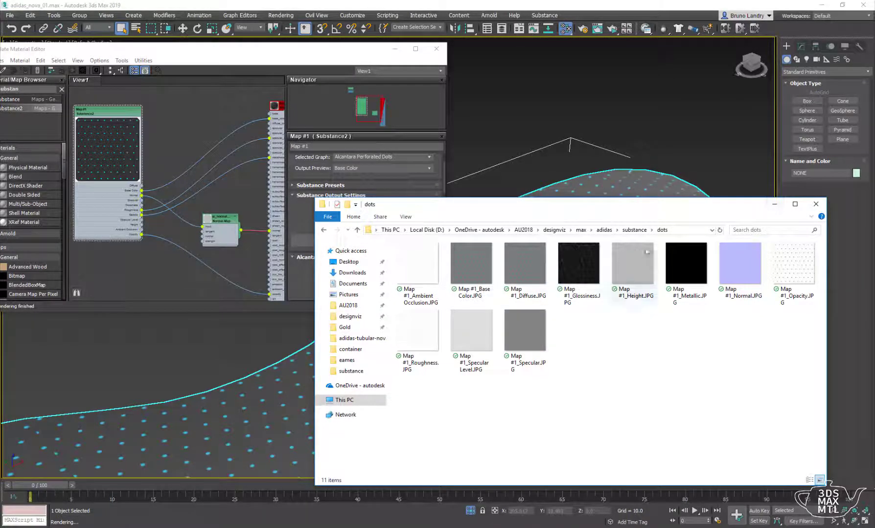
{"action": "left_click", "coordinate": [774, 204]}
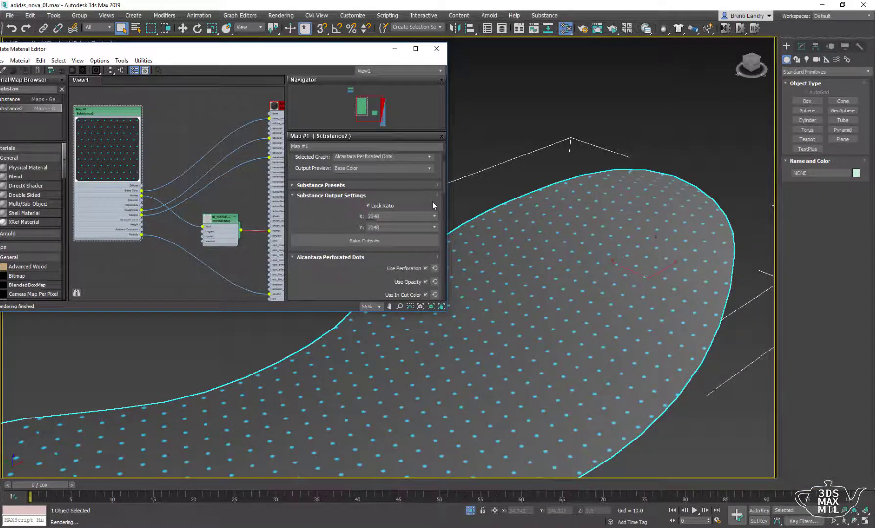
Step: Apply Substance Settings with the GPU engine and 2048 × 2048 default import resolution
{"action": "left_click", "coordinate": [542, 16]}
{"action": "left_click", "coordinate": [562, 33]}
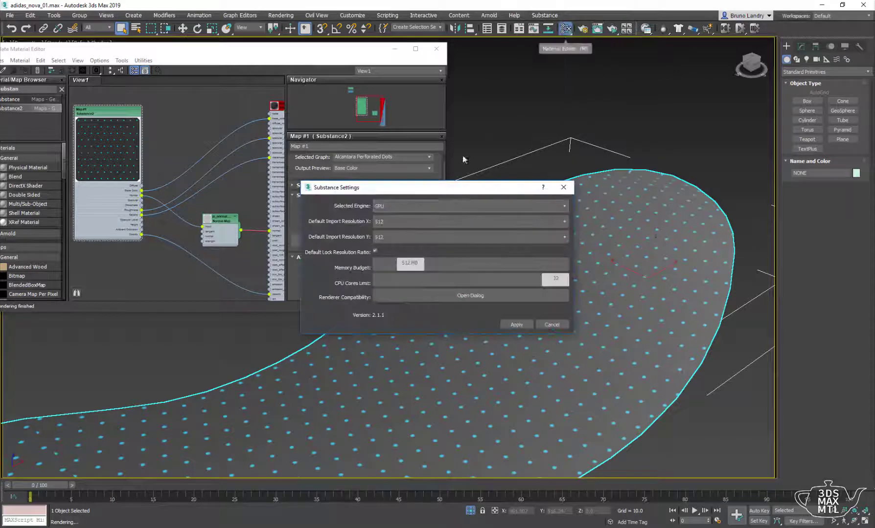
{"action": "left_click_drag", "start_coordinate": [382, 195], "coordinate": [503, 130]}
{"action": "left_click", "coordinate": [520, 142]}
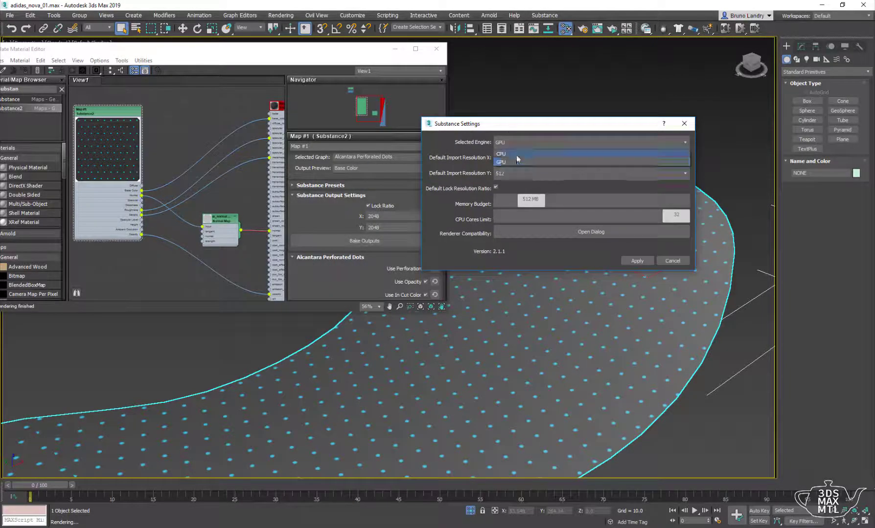
{"action": "left_click", "coordinate": [501, 162]}
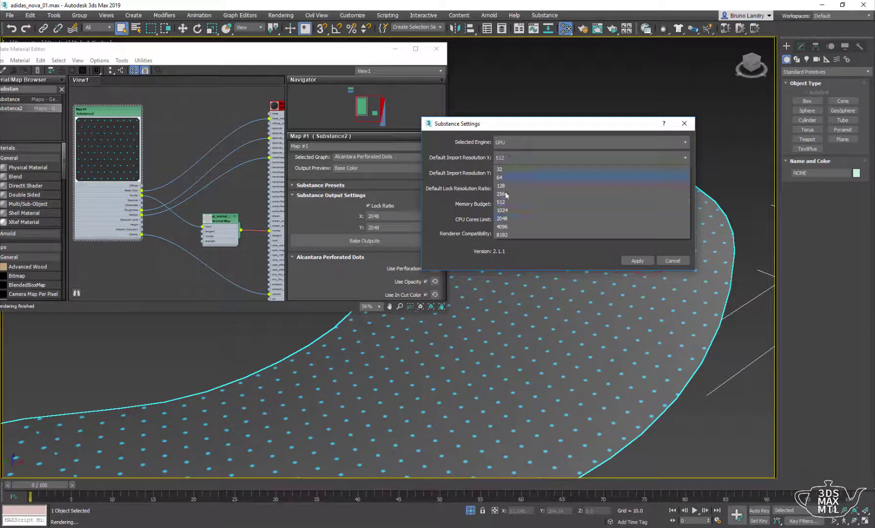
{"action": "left_click", "coordinate": [508, 218]}
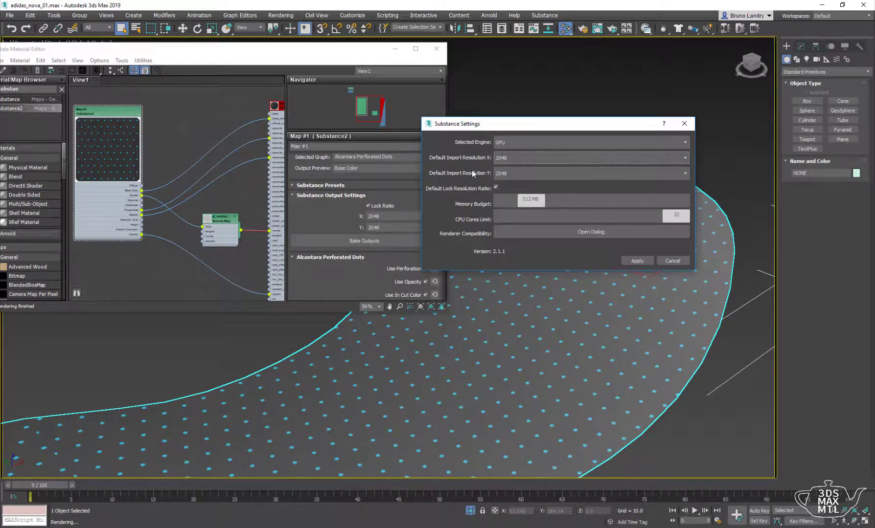
{"action": "left_click", "coordinate": [637, 260]}
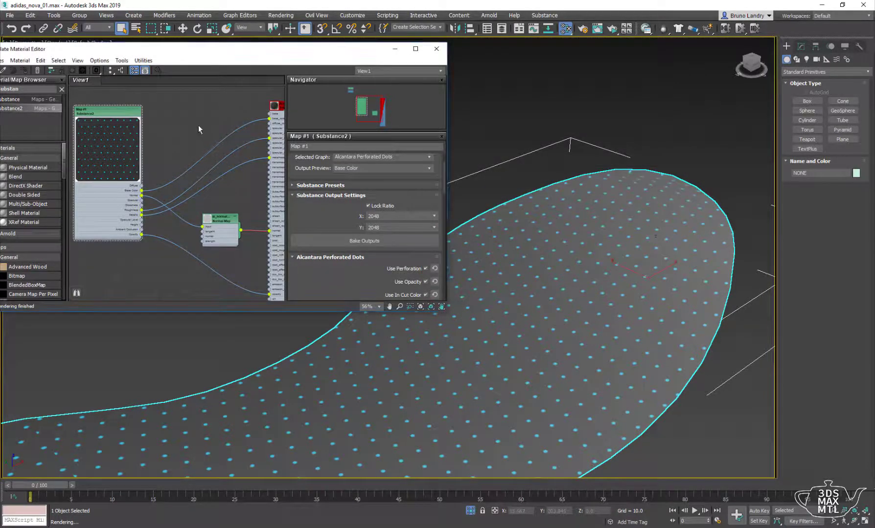
Step: Change the Alcantara map's In Cut Color for the perforation holes from cyan to orange
{"action": "scroll", "coordinate": [198, 122], "scroll_direction": "down", "scroll_amount": 1}
{"action": "scroll", "coordinate": [198, 121], "scroll_direction": "down", "scroll_amount": 1}
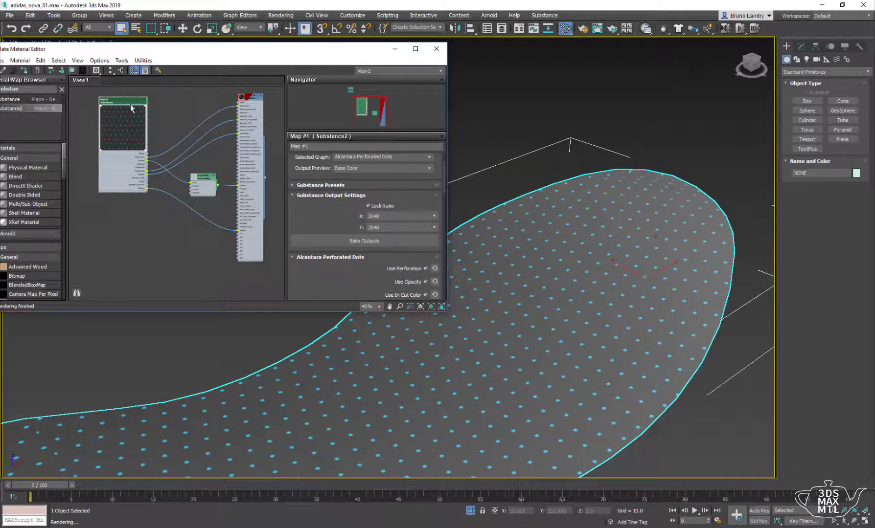
{"action": "left_click_drag", "start_coordinate": [324, 293], "coordinate": [335, 161]}
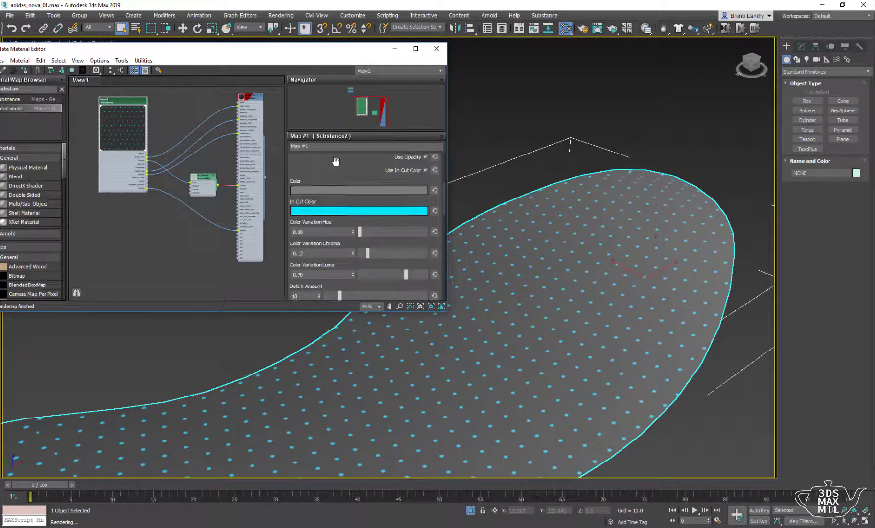
{"action": "left_click", "coordinate": [324, 190]}
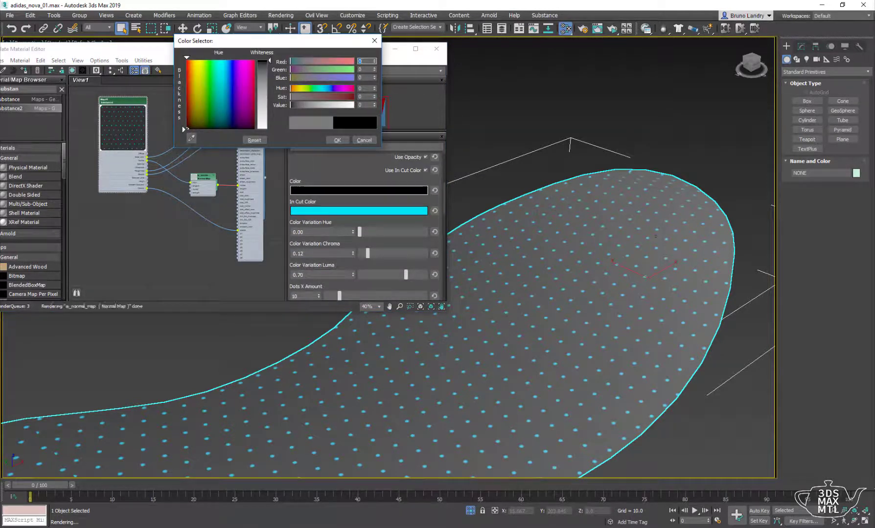
{"action": "left_click", "coordinate": [336, 140]}
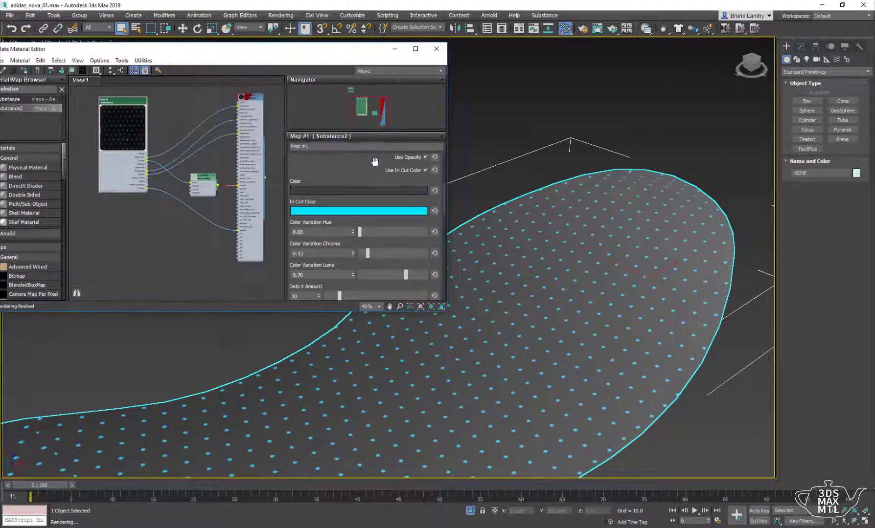
{"action": "left_click", "coordinate": [338, 211]}
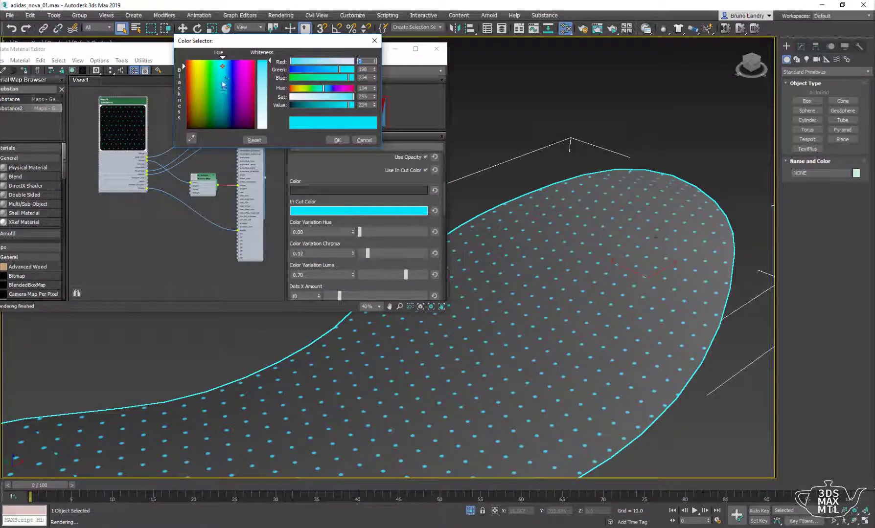
{"action": "left_click_drag", "start_coordinate": [243, 69], "coordinate": [193, 70]}
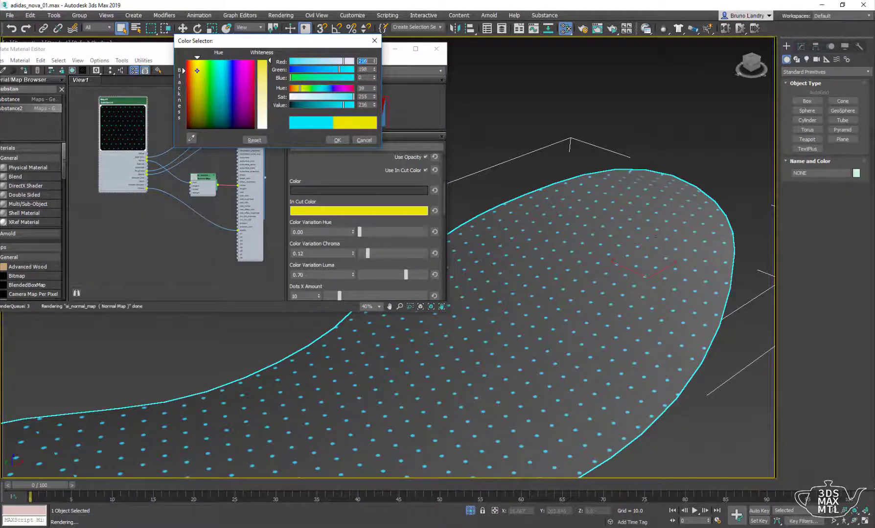
{"action": "left_click", "coordinate": [337, 140]}
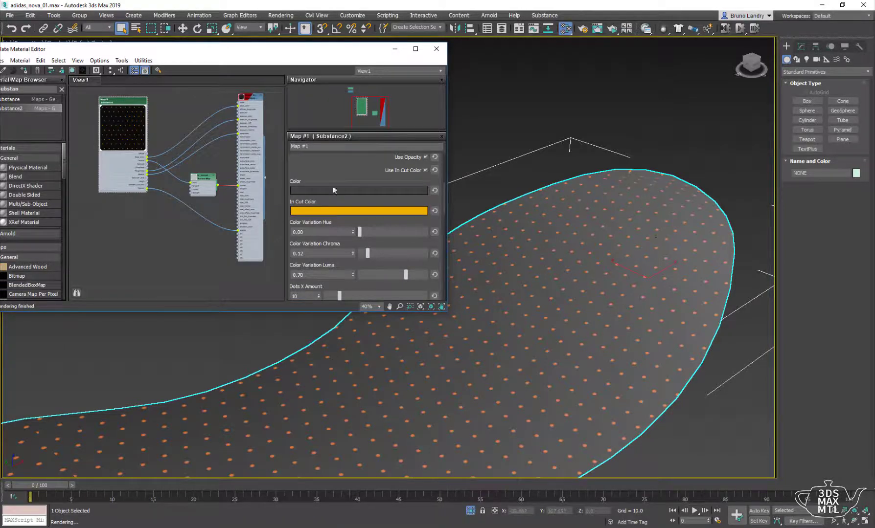
{"action": "scroll", "coordinate": [328, 210], "scroll_direction": "down", "scroll_amount": 1}
{"action": "scroll", "coordinate": [318, 245], "scroll_direction": "down", "scroll_amount": 2}
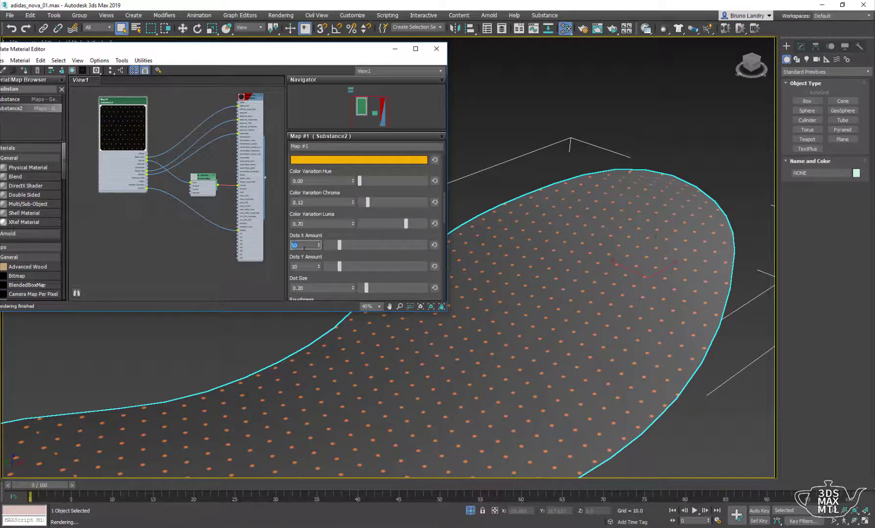
Step: Set Dots X and Y Amount to 15 and Dot Size to 0.30, then show the Arnold material
{"action": "type", "text": "315"}
{"action": "double_click", "coordinate": [307, 267]}
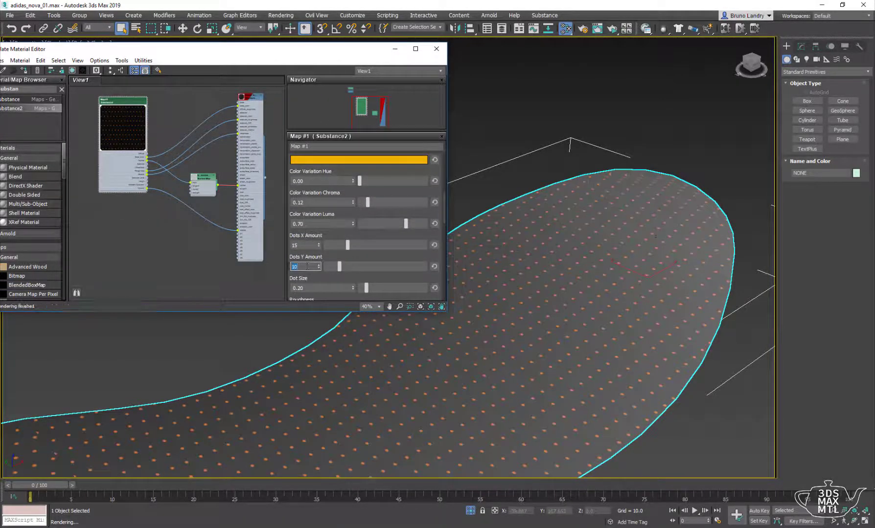
{"action": "type", "text": "15"}
{"action": "key", "text": "shift+Tab"}
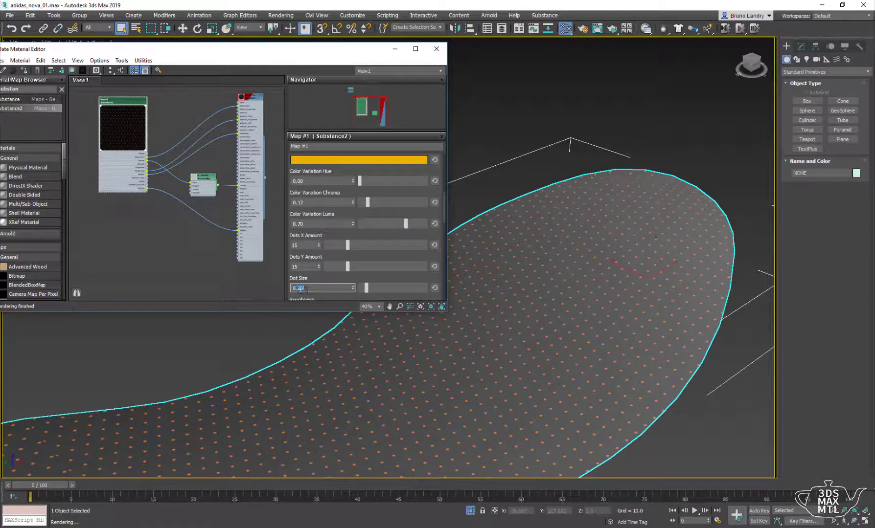
{"action": "type", "text": "0.3"}
{"action": "key", "text": "Return"}
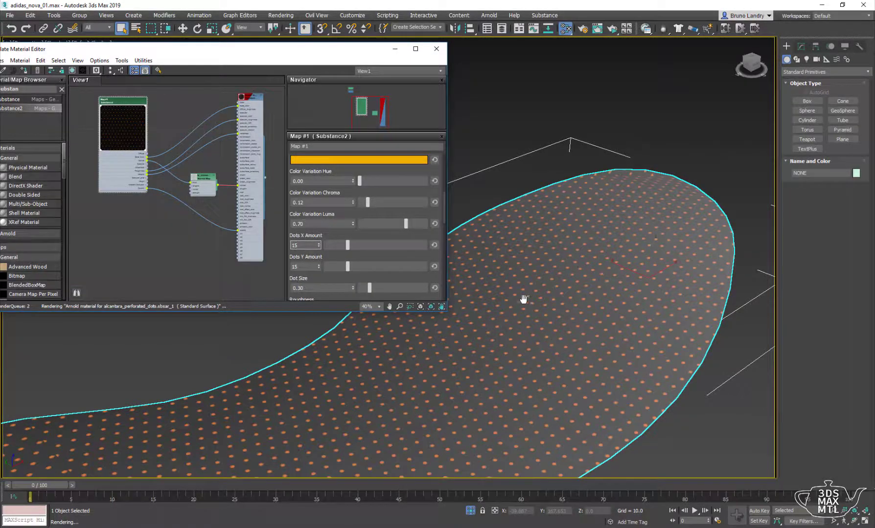
{"action": "double_click", "coordinate": [244, 100]}
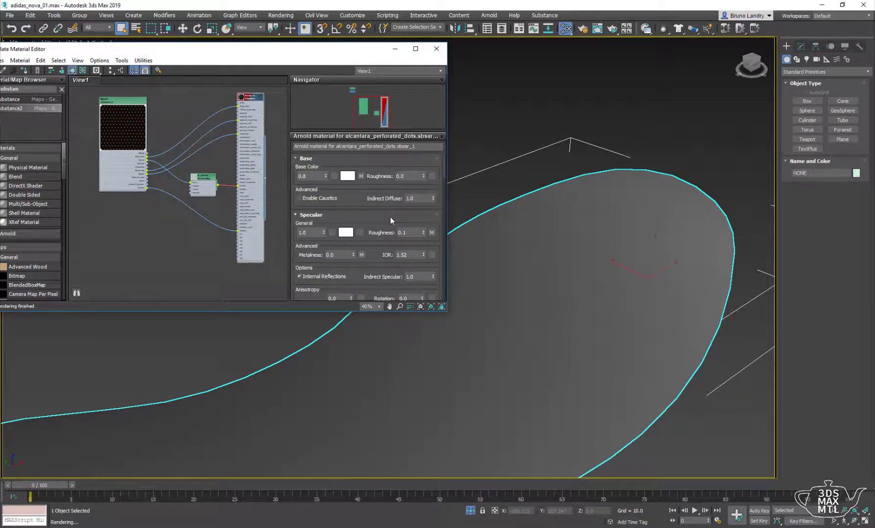
Step: End isolation so the whole sneaker shows again, and frame it in the viewport
{"action": "double_click", "coordinate": [122, 102]}
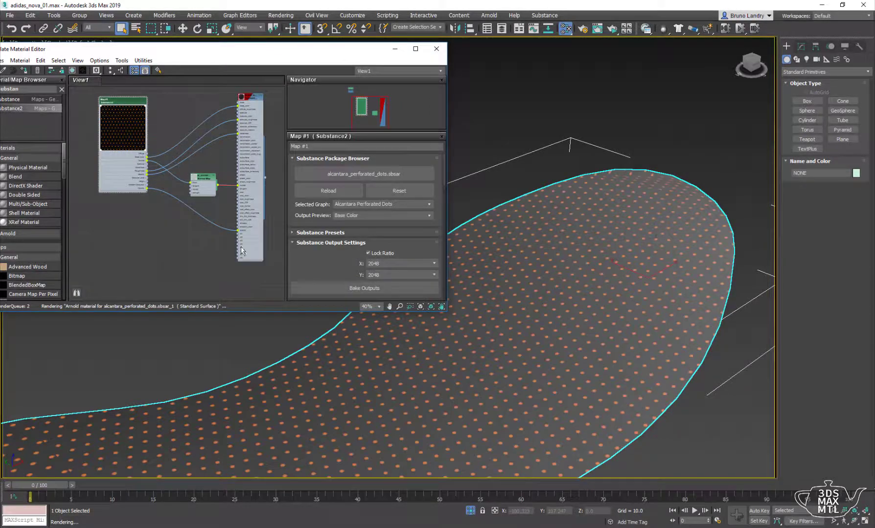
{"action": "middle_click_drag", "start_coordinate": [528, 264], "coordinate": [558, 225]}
{"action": "right_click", "coordinate": [557, 225]}
{"action": "left_click", "coordinate": [582, 152]}
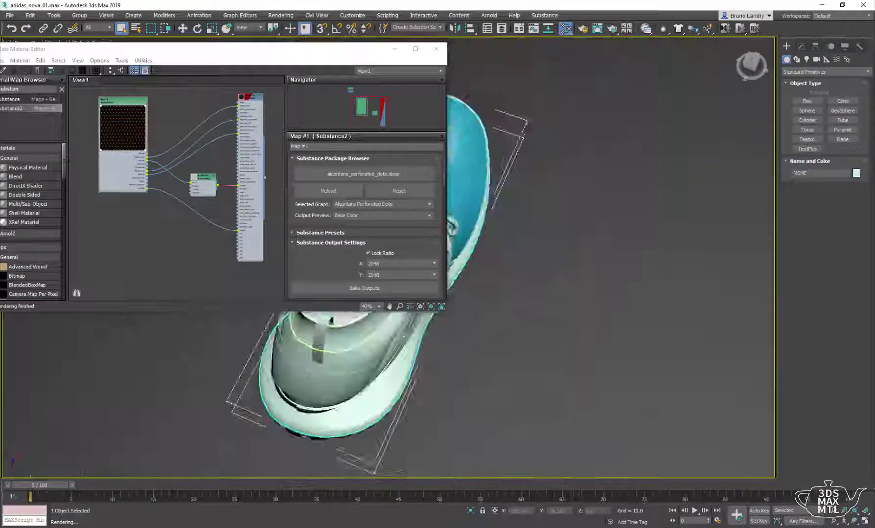
{"action": "middle_click_drag", "start_coordinate": [719, 265], "coordinate": [573, 256]}
Step: Reposition the Slate material editor and place a new Substance map in its graph
{"action": "left_click_drag", "start_coordinate": [353, 49], "coordinate": [286, 47]}
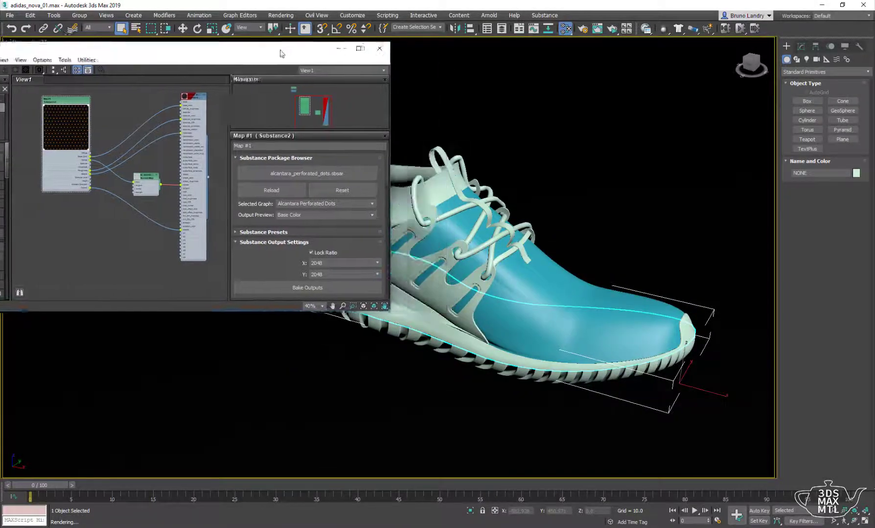
{"action": "middle_click_drag", "start_coordinate": [128, 240], "coordinate": [135, 150]}
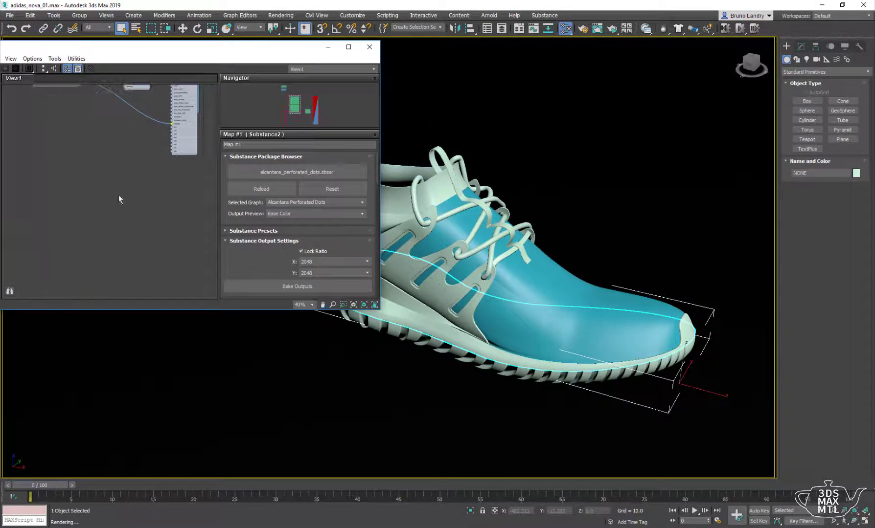
{"action": "left_click_drag", "start_coordinate": [81, 51], "coordinate": [162, 58]}
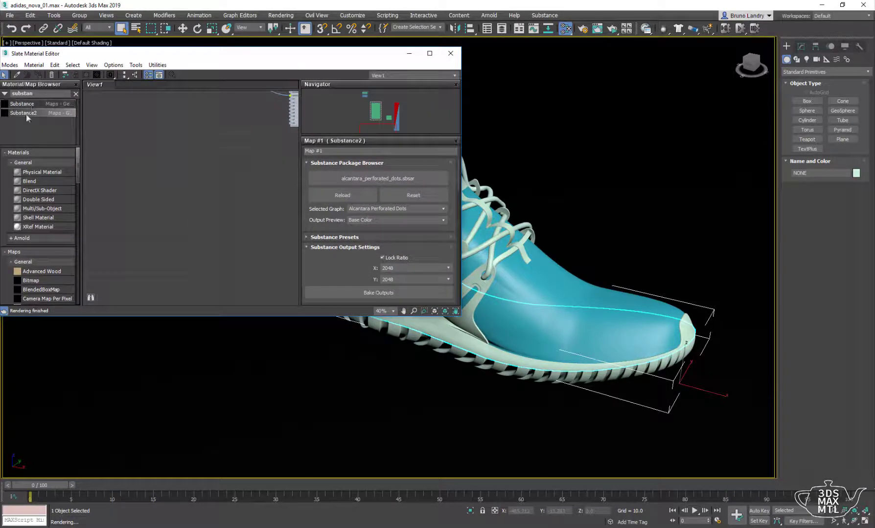
{"action": "left_click_drag", "start_coordinate": [160, 188], "coordinate": [157, 186]}
Step: Load rubber_vulcanized_raw.sbsar from the substance folder into the new Substance map, Map #8
{"action": "double_click", "coordinate": [158, 186]}
{"action": "left_click", "coordinate": [377, 179]}
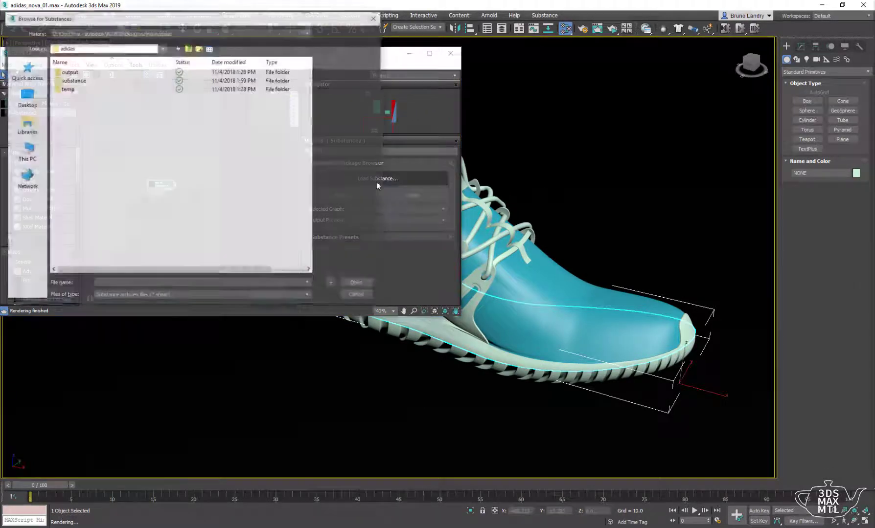
{"action": "double_click", "coordinate": [73, 81]}
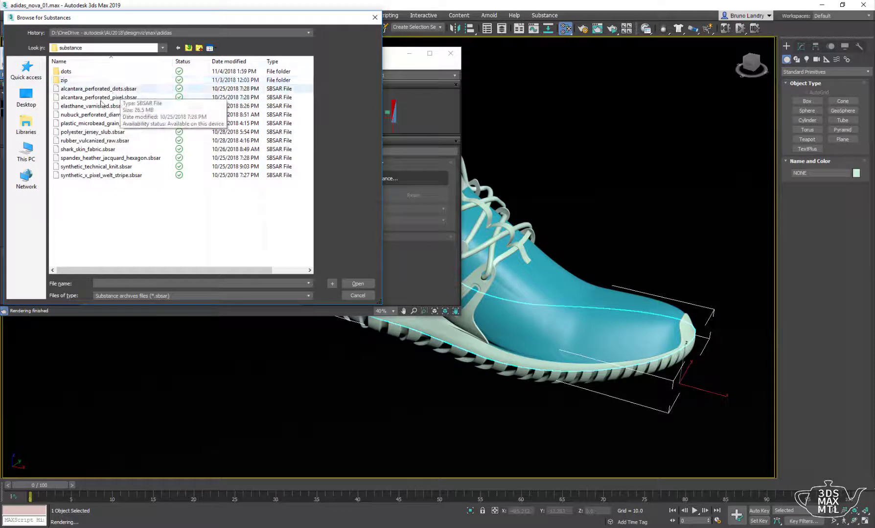
{"action": "left_click", "coordinate": [93, 141]}
{"action": "left_click", "coordinate": [357, 284]}
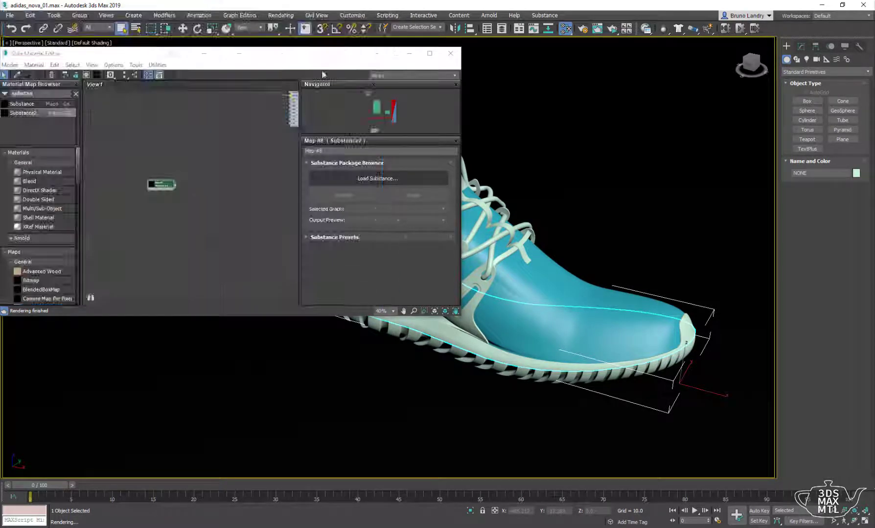
{"action": "left_click_drag", "start_coordinate": [171, 170], "coordinate": [176, 164]}
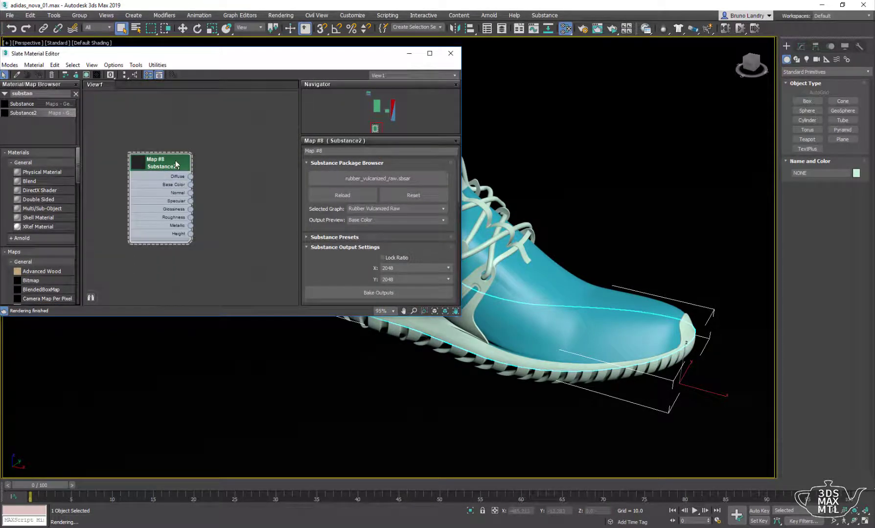
Step: Convert Map #8 with Substance To Arnold and bring the new Standard Surface node into view
{"action": "left_click", "coordinate": [560, 17]}
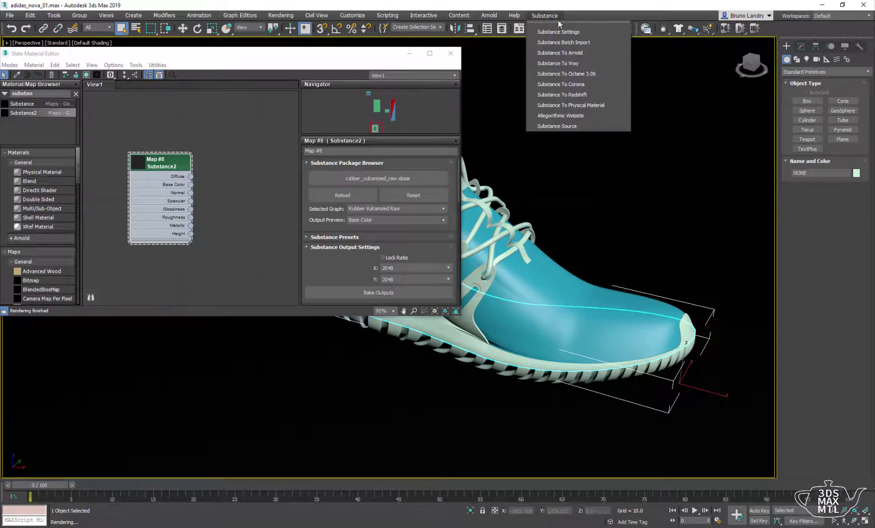
{"action": "left_click", "coordinate": [566, 53]}
{"action": "middle_click_drag", "start_coordinate": [219, 136], "coordinate": [192, 133]}
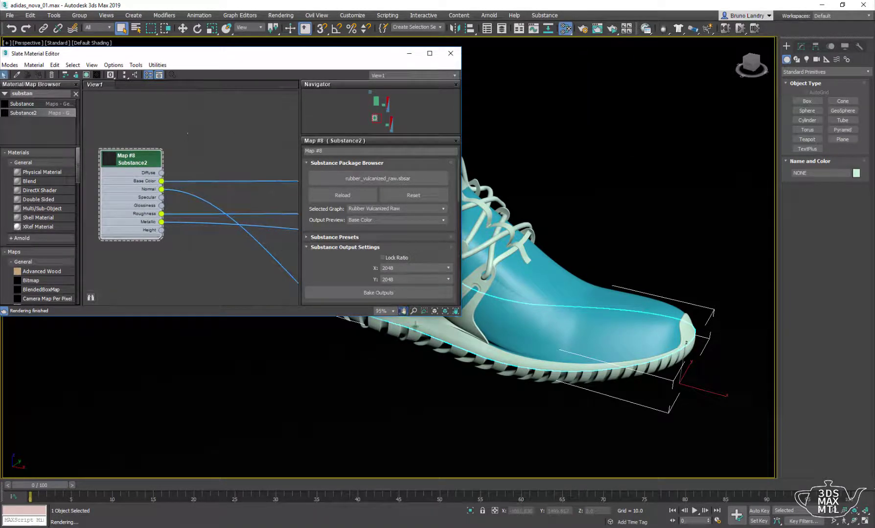
{"action": "scroll", "coordinate": [566, 338], "scroll_direction": "up", "scroll_amount": 3}
{"action": "scroll", "coordinate": [548, 363], "scroll_direction": "up", "scroll_amount": 1}
{"action": "scroll", "coordinate": [548, 363], "scroll_direction": "down", "scroll_amount": 2}
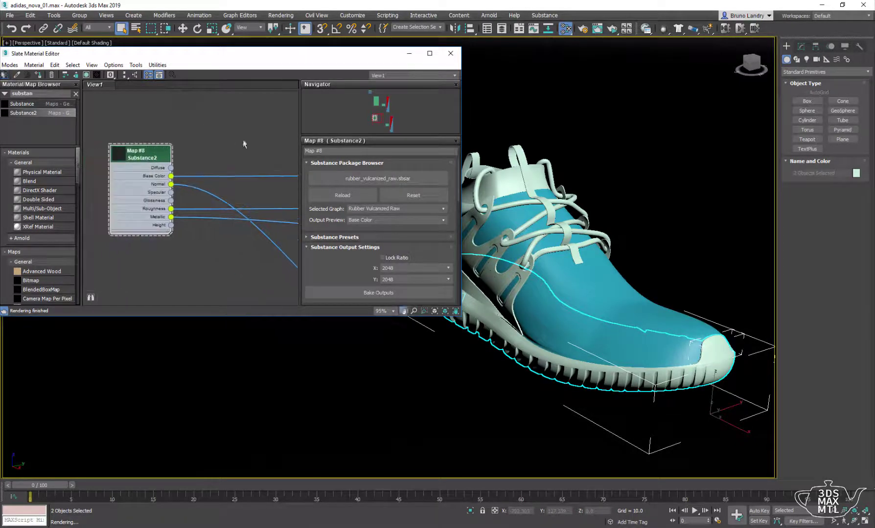
{"action": "middle_click_drag", "start_coordinate": [244, 143], "coordinate": [157, 144]}
{"action": "scroll", "coordinate": [157, 143], "scroll_direction": "down", "scroll_amount": 2}
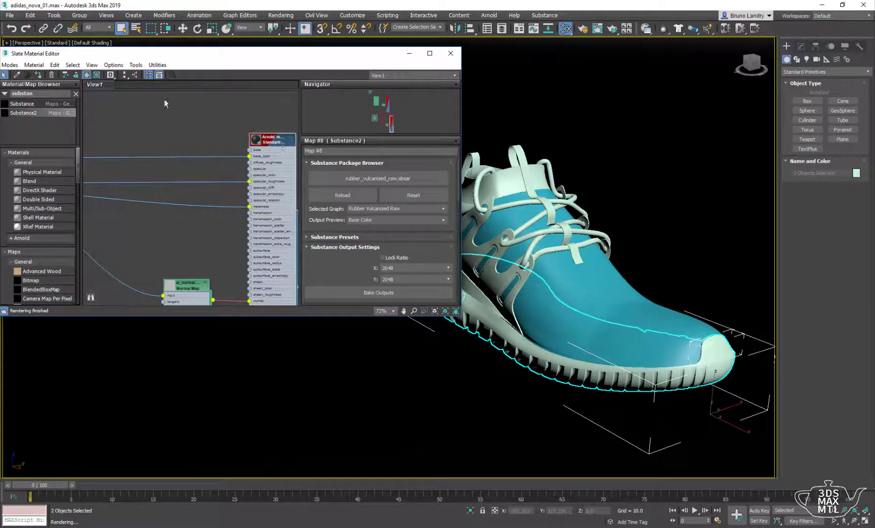
Step: Select the heel piece and the second sole piece from the shoe's side profile
{"action": "left_click", "coordinate": [482, 290]}
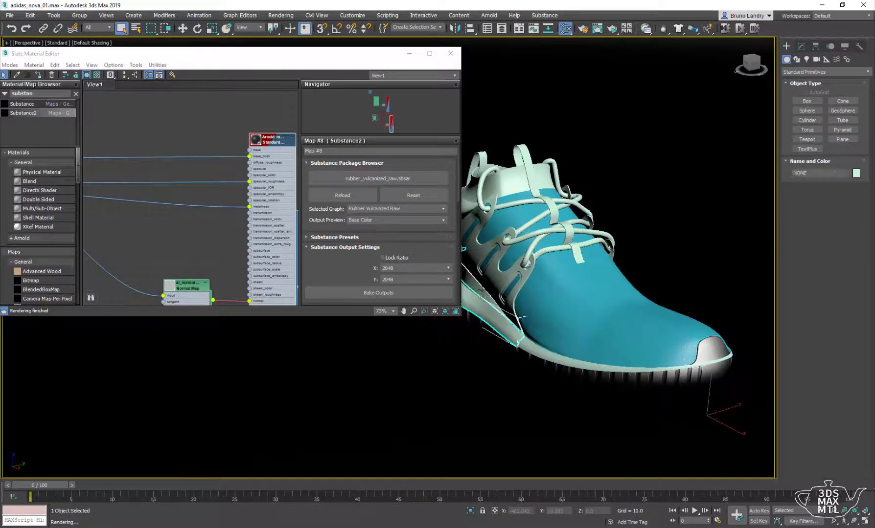
{"action": "left_click", "coordinate": [529, 352], "text": "ctrl"}
{"action": "middle_click_drag", "start_coordinate": [529, 352], "coordinate": [634, 321], "text": "alt"}
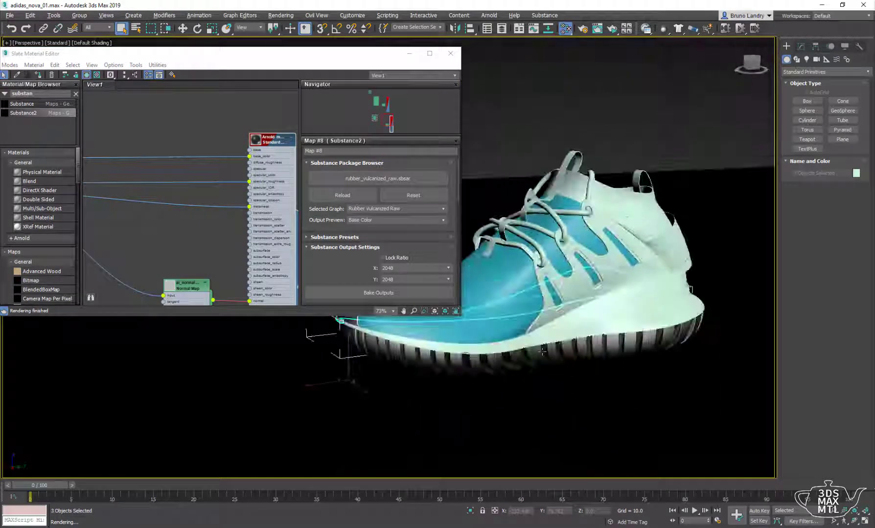
{"action": "left_click", "coordinate": [627, 328], "text": "ctrl"}
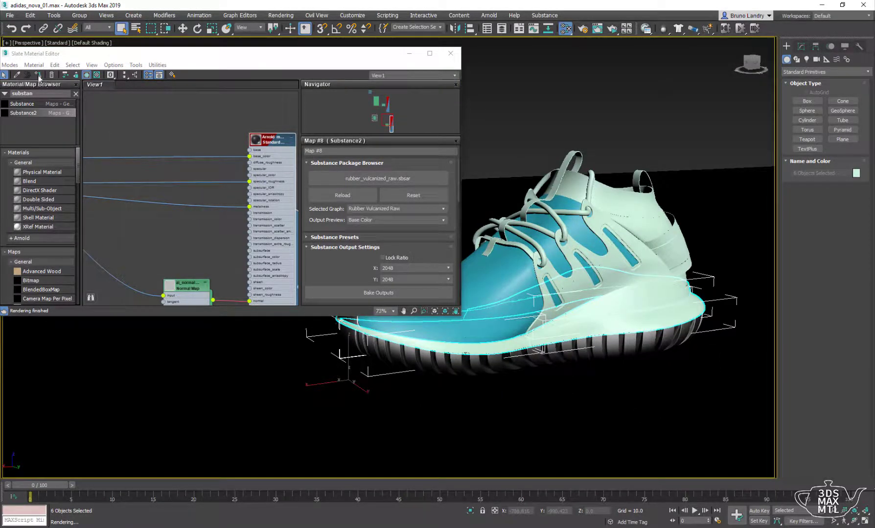
{"action": "mouse_move", "coordinate": [631, 294]}
{"action": "middle_mouse_down", "text": "alt"}
{"action": "mouse_move", "coordinate": [776, 309]}
{"action": "mouse_move", "coordinate": [607, 314]}
{"action": "mouse_move", "coordinate": [592, 328]}
{"action": "mouse_move", "coordinate": [632, 351]}
{"action": "mouse_move", "coordinate": [522, 331]}
{"action": "middle_mouse_up", "text": "alt"}
{"action": "left_click", "coordinate": [591, 325]}
{"action": "left_click", "coordinate": [596, 327], "text": "ctrl"}
Step: Start an interactive ActiveShade render of the sneaker
{"action": "scroll", "coordinate": [562, 337], "scroll_direction": "up", "scroll_amount": 3}
{"action": "scroll", "coordinate": [539, 333], "scroll_direction": "up", "scroll_amount": 2}
{"action": "scroll", "coordinate": [522, 331], "scroll_direction": "down", "scroll_amount": 2}
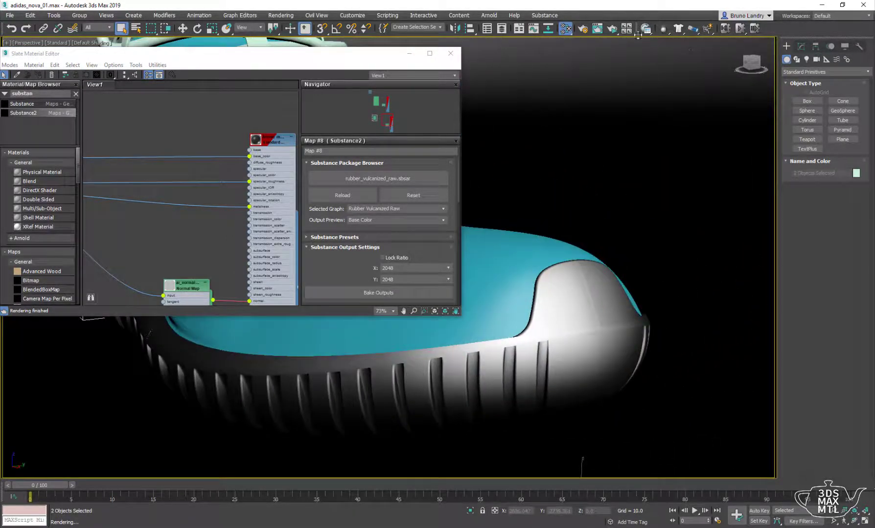
{"action": "left_click", "coordinate": [613, 31]}
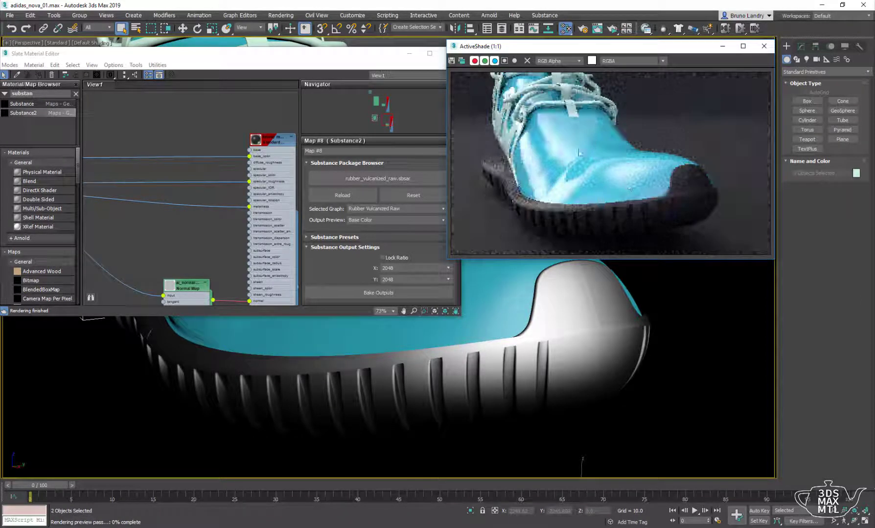
Step: Zoom and pan the Perspective viewport until the rubber sole fills the view
{"action": "scroll", "coordinate": [329, 362], "scroll_direction": "up", "scroll_amount": 2}
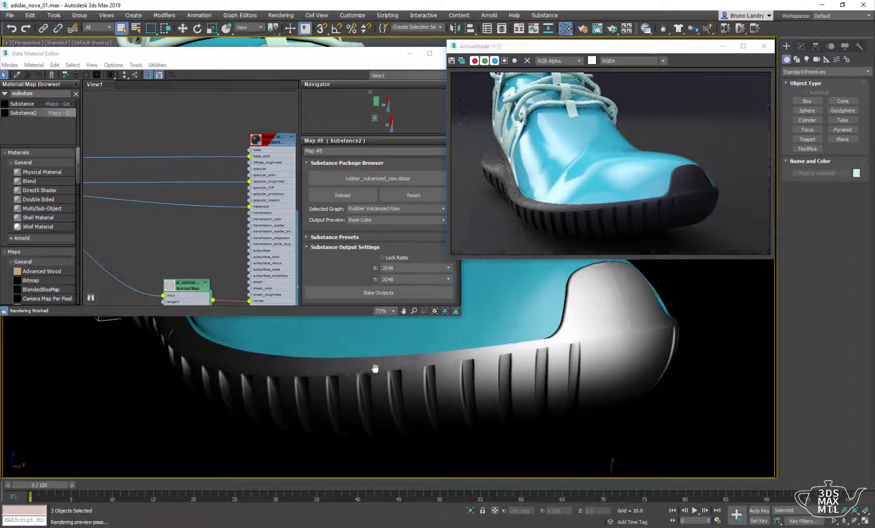
{"action": "scroll", "coordinate": [373, 369], "scroll_direction": "up", "scroll_amount": 3}
{"action": "scroll", "coordinate": [476, 373], "scroll_direction": "up", "scroll_amount": 1}
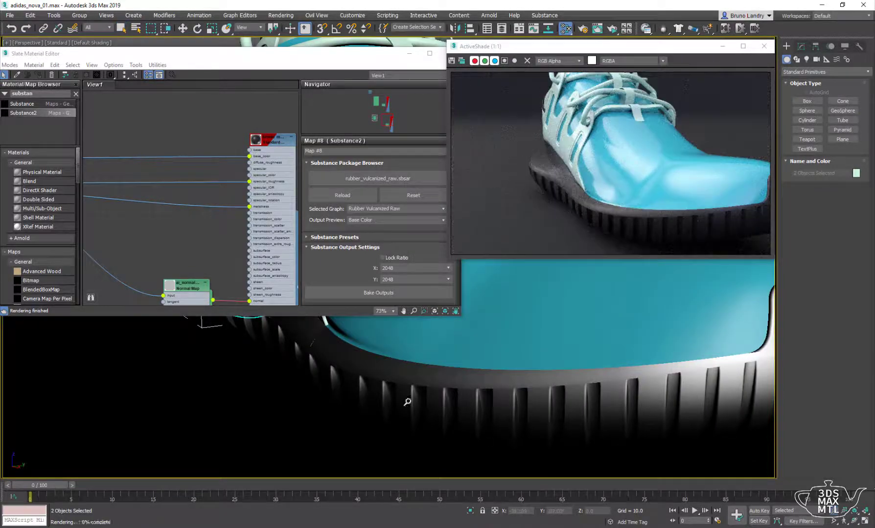
{"action": "scroll", "coordinate": [431, 375], "scroll_direction": "up", "scroll_amount": 2}
{"action": "scroll", "coordinate": [435, 377], "scroll_direction": "up", "scroll_amount": 2}
{"action": "middle_click_drag", "start_coordinate": [441, 382], "coordinate": [492, 420]}
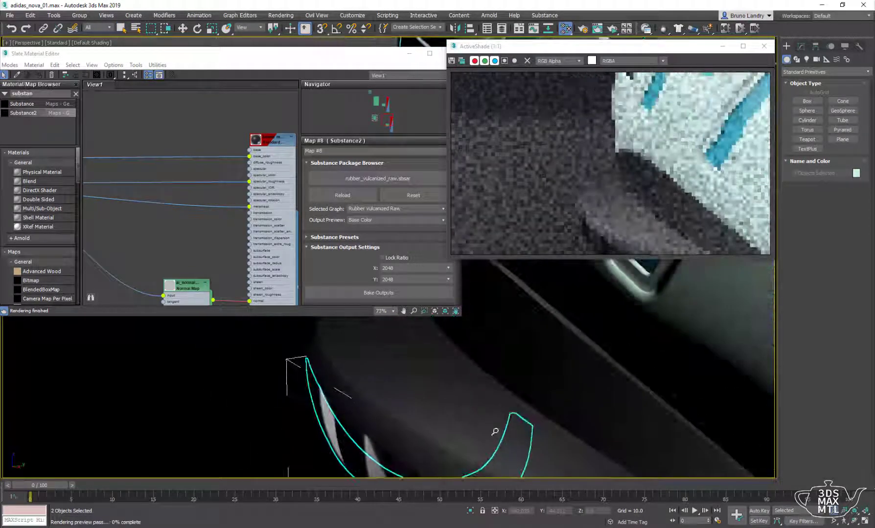
{"action": "middle_click_drag", "start_coordinate": [520, 377], "coordinate": [512, 388]}
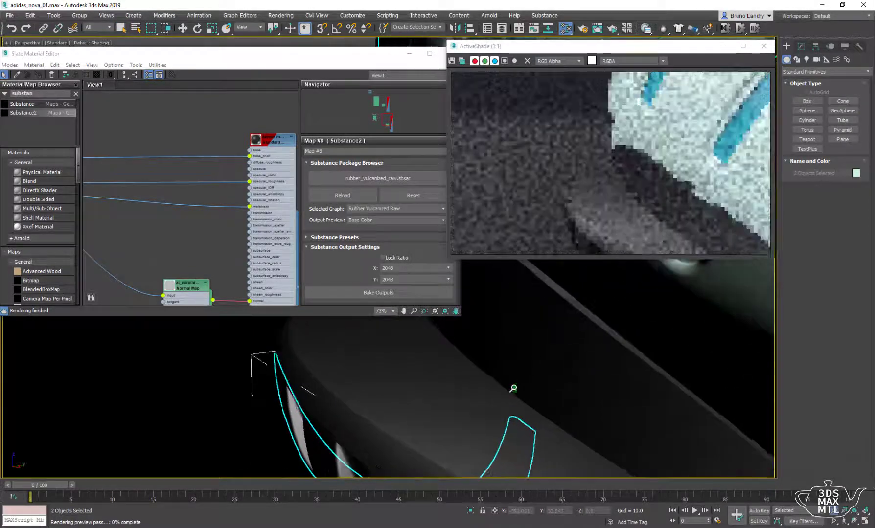
Step: Set the Rubber Vulcanized Raw Color to grey value 17 and raise Age to 0.68
{"action": "left_click", "coordinate": [348, 202]}
{"action": "scroll", "coordinate": [345, 172], "scroll_direction": "down", "scroll_amount": 5}
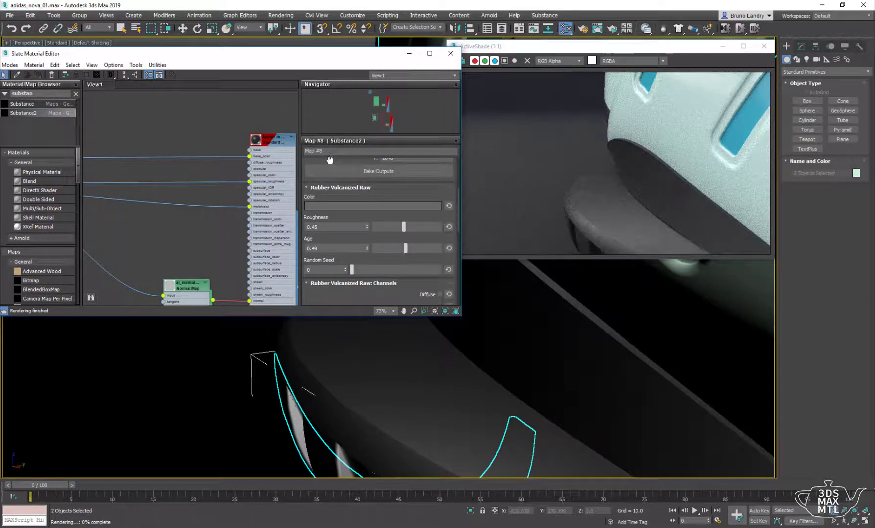
{"action": "scroll", "coordinate": [329, 160], "scroll_direction": "up", "scroll_amount": 2}
{"action": "scroll", "coordinate": [344, 208], "scroll_direction": "down", "scroll_amount": 2}
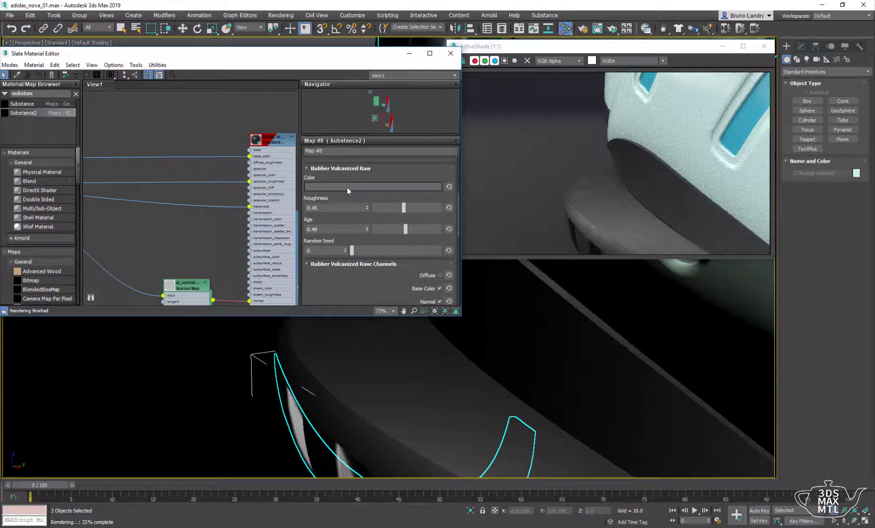
{"action": "left_click", "coordinate": [348, 186]}
{"action": "left_click_drag", "start_coordinate": [298, 105], "coordinate": [294, 105]}
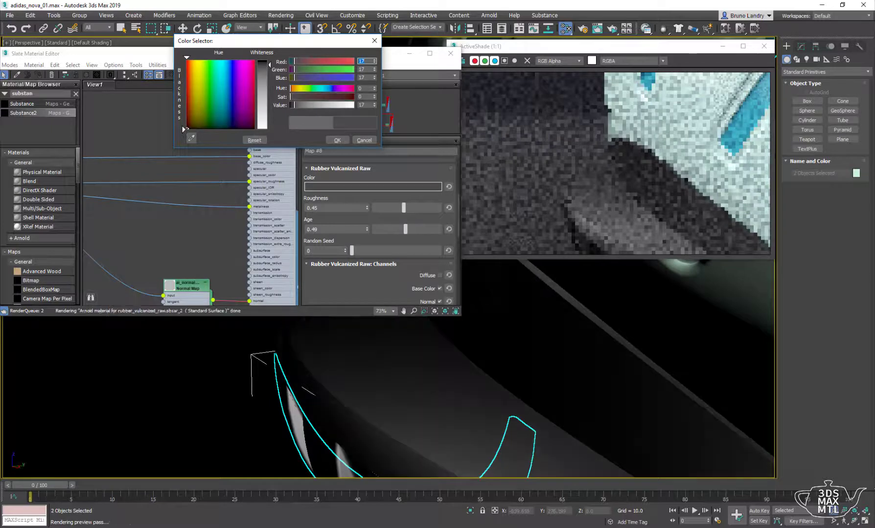
{"action": "left_click", "coordinate": [338, 140]}
{"action": "left_click_drag", "start_coordinate": [405, 229], "coordinate": [420, 230]}
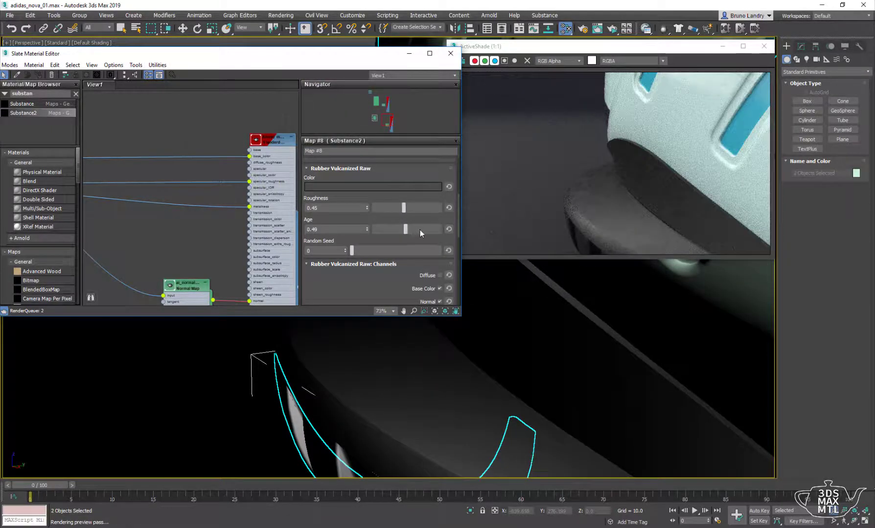
Step: Lower the rubber's Roughness to 0.35 and inspect the sole in ActiveShade
{"action": "left_click", "coordinate": [398, 208]}
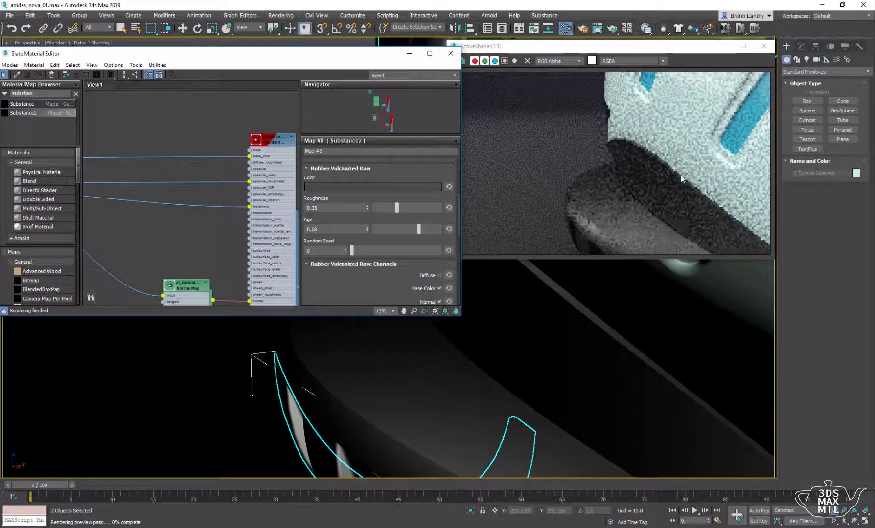
{"action": "scroll", "coordinate": [439, 392], "scroll_direction": "up", "scroll_amount": 1}
{"action": "scroll", "coordinate": [439, 392], "scroll_direction": "up", "scroll_amount": 3}
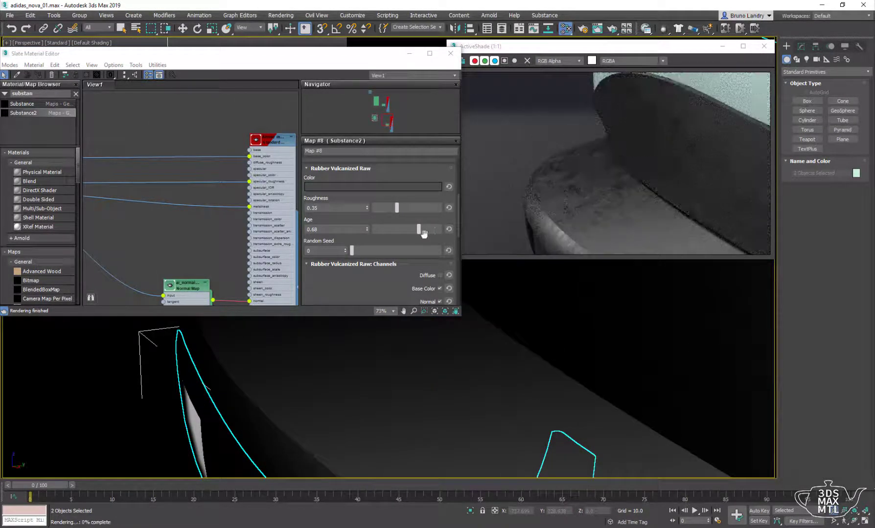
{"action": "scroll", "coordinate": [449, 385], "scroll_direction": "down", "scroll_amount": 2}
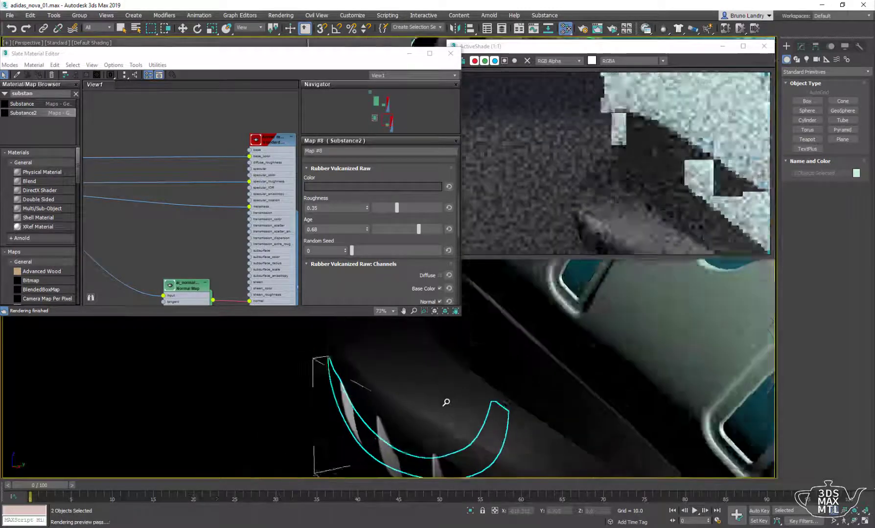
{"action": "scroll", "coordinate": [445, 403], "scroll_direction": "down", "scroll_amount": 3}
{"action": "scroll", "coordinate": [489, 408], "scroll_direction": "down", "scroll_amount": 3}
{"action": "scroll", "coordinate": [697, 393], "scroll_direction": "up", "scroll_amount": 3}
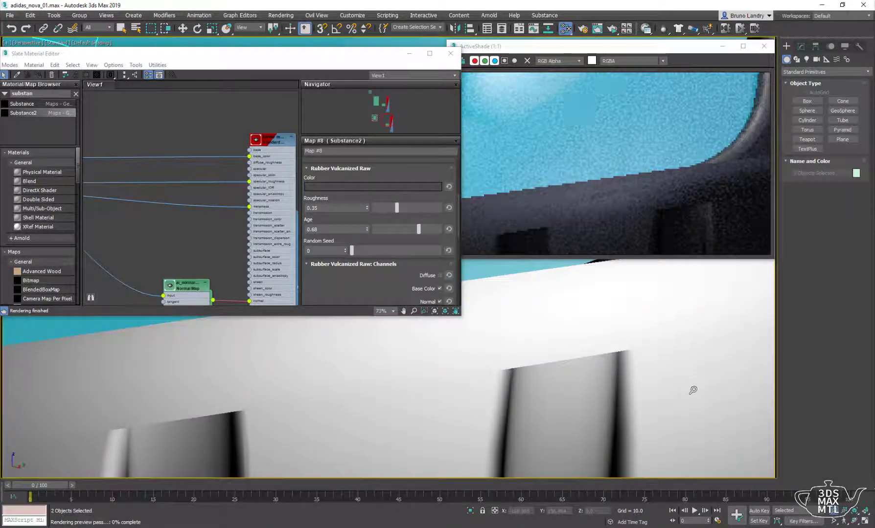
{"action": "scroll", "coordinate": [691, 388], "scroll_direction": "down", "scroll_amount": 2}
{"action": "scroll", "coordinate": [565, 404], "scroll_direction": "up", "scroll_amount": 1}
{"action": "scroll", "coordinate": [526, 392], "scroll_direction": "up", "scroll_amount": 2}
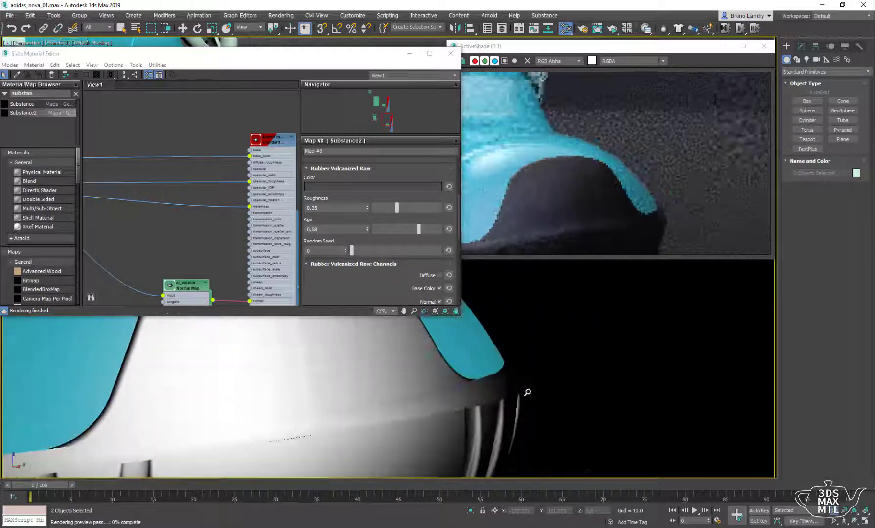
{"action": "scroll", "coordinate": [397, 361], "scroll_direction": "up", "scroll_amount": 2}
{"action": "scroll", "coordinate": [362, 350], "scroll_direction": "up", "scroll_amount": 2}
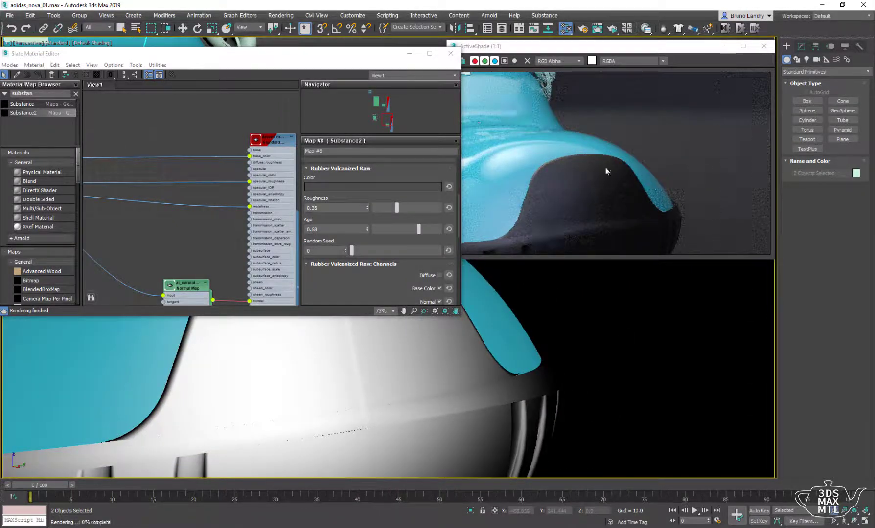
Step: Settle the rubber sole on Roughness 0.25 and Age 0.65
{"action": "left_click_drag", "start_coordinate": [421, 231], "coordinate": [402, 208]}
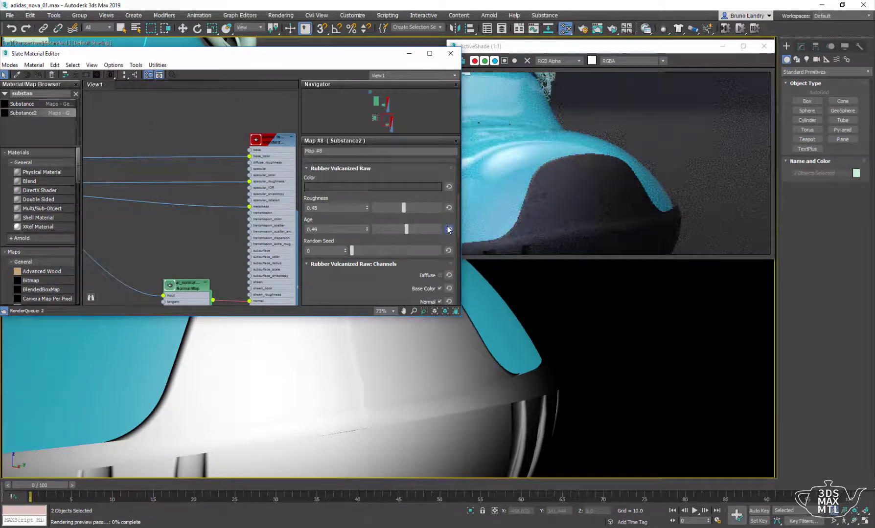
{"action": "mouse_move", "coordinate": [406, 229]}
{"action": "left_mouse_down"}
{"action": "mouse_move", "coordinate": [417, 229]}
{"action": "mouse_move", "coordinate": [415, 209]}
{"action": "mouse_move", "coordinate": [381, 206]}
{"action": "left_mouse_up"}
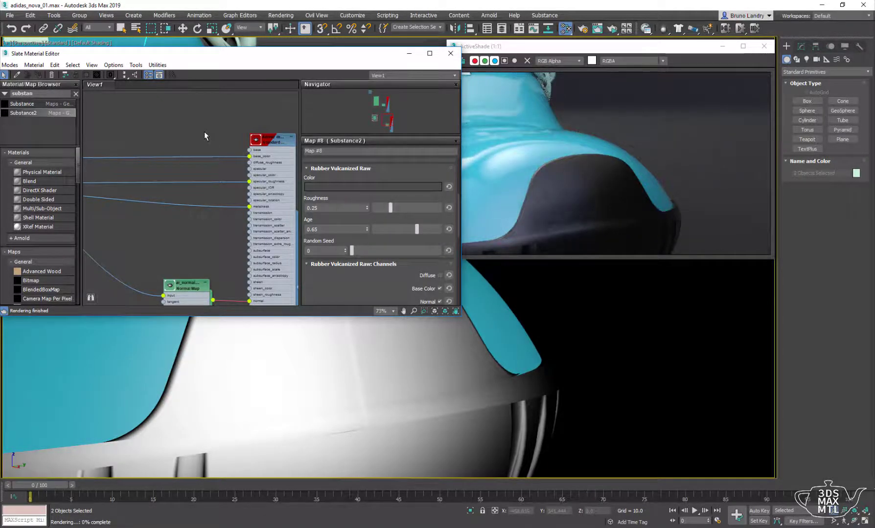
{"action": "scroll", "coordinate": [205, 132], "scroll_direction": "down", "scroll_amount": 3}
Step: Move the Substance node beside the rubber material node and widen the sole view
{"action": "middle_click_drag", "start_coordinate": [186, 190], "coordinate": [250, 180]}
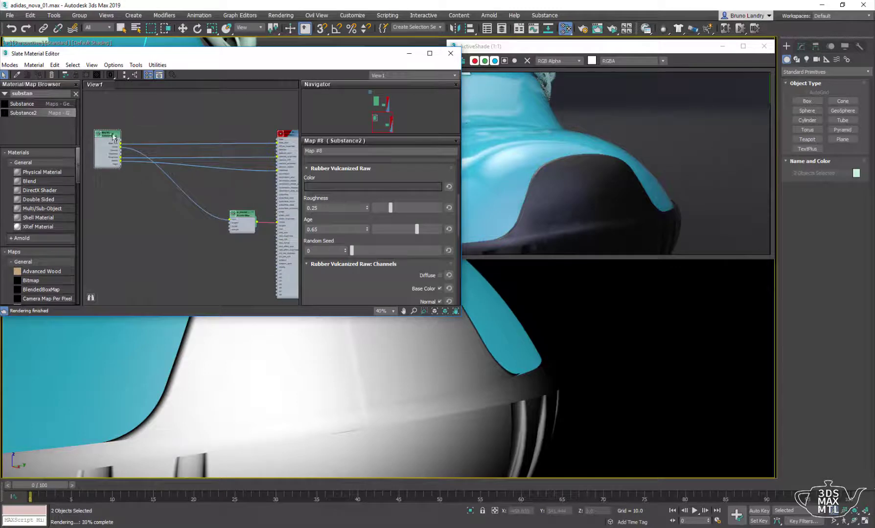
{"action": "left_click_drag", "start_coordinate": [109, 133], "coordinate": [192, 140]}
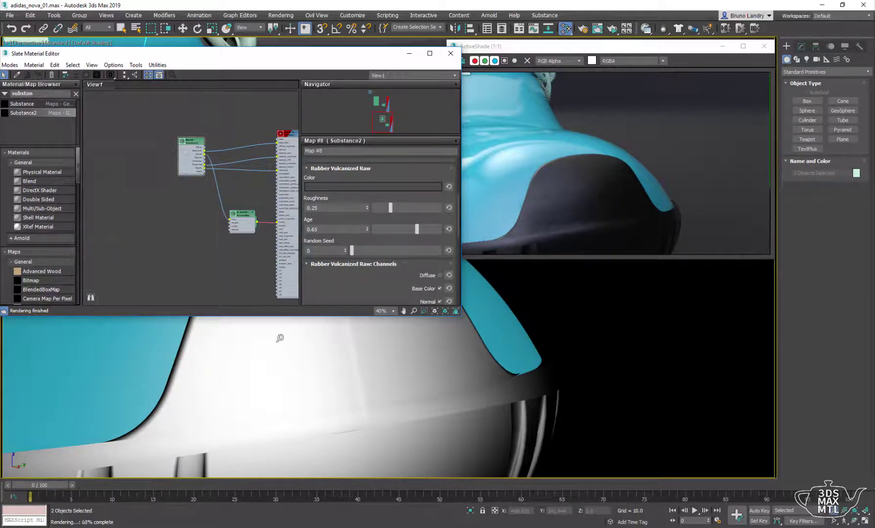
{"action": "mouse_move", "coordinate": [358, 357]}
{"action": "left_mouse_down"}
{"action": "mouse_move", "coordinate": [335, 361]}
{"action": "mouse_move", "coordinate": [428, 361]}
{"action": "mouse_move", "coordinate": [411, 381]}
{"action": "left_mouse_up"}
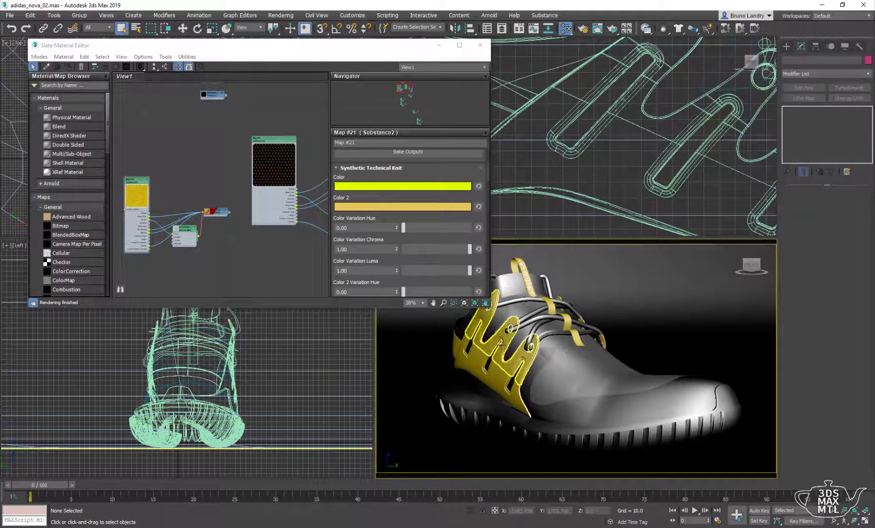
Step: Copy the orange In Cut Color from the Alcantara Perforated Dots map
{"action": "left_click", "coordinate": [543, 383]}
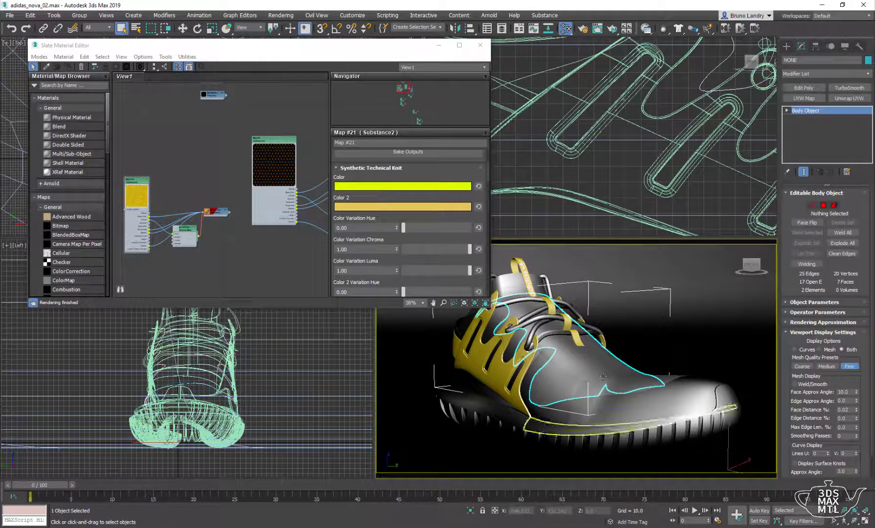
{"action": "left_click", "coordinate": [572, 412]}
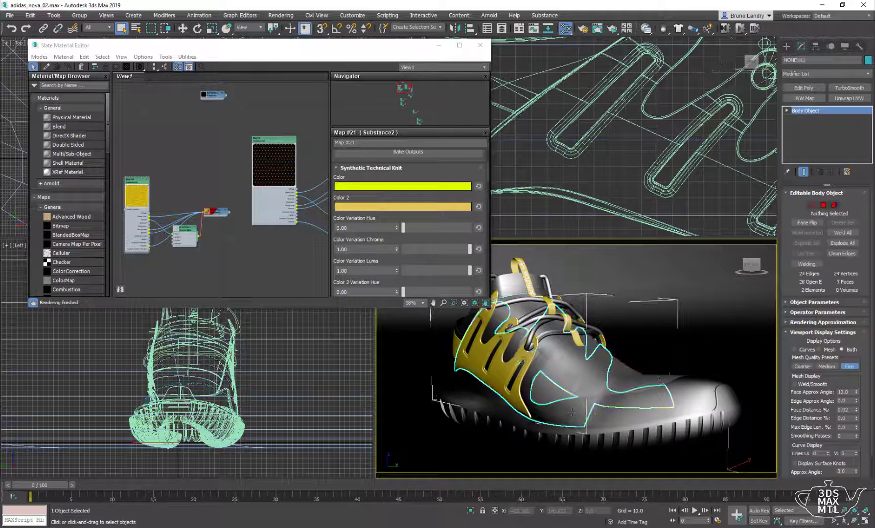
{"action": "left_click", "coordinate": [218, 170]}
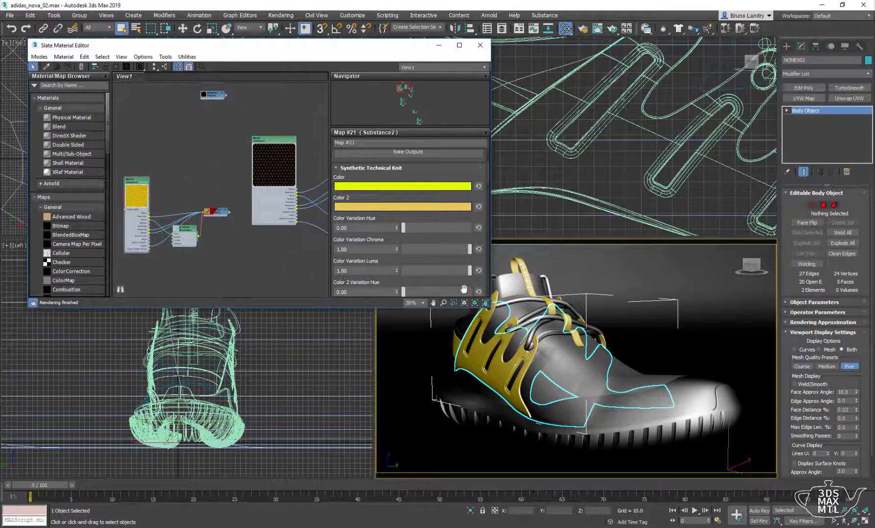
{"action": "double_click", "coordinate": [276, 141]}
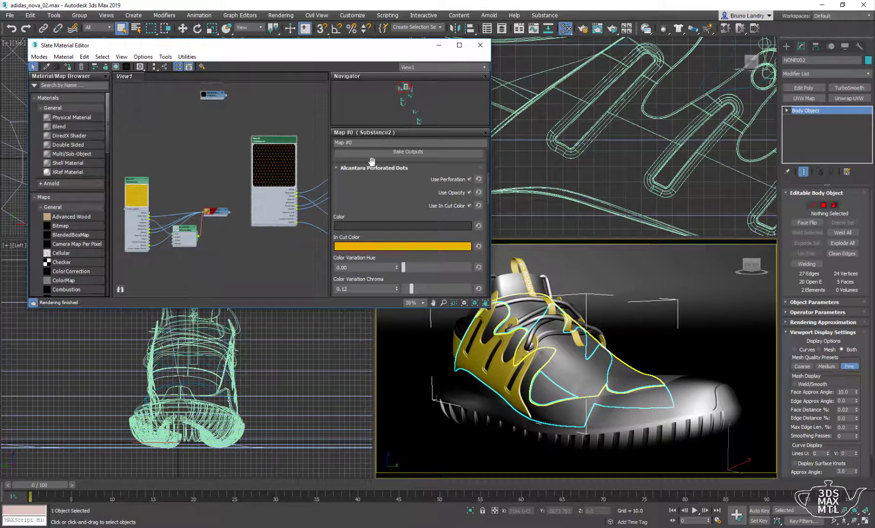
{"action": "left_click_drag", "start_coordinate": [375, 247], "coordinate": [401, 258]}
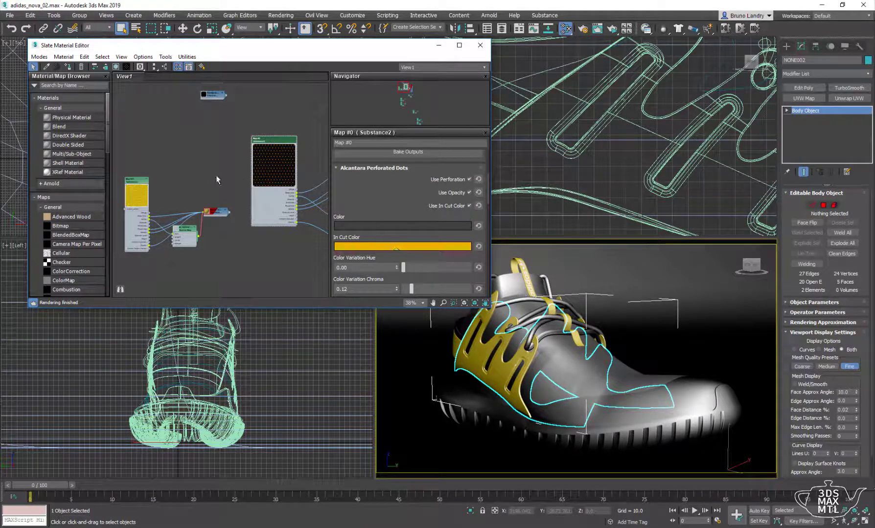
Step: Paste that orange into the Synthetic Technical Knit Color and close the Slate editor
{"action": "double_click", "coordinate": [134, 181]}
{"action": "right_click", "coordinate": [365, 188]}
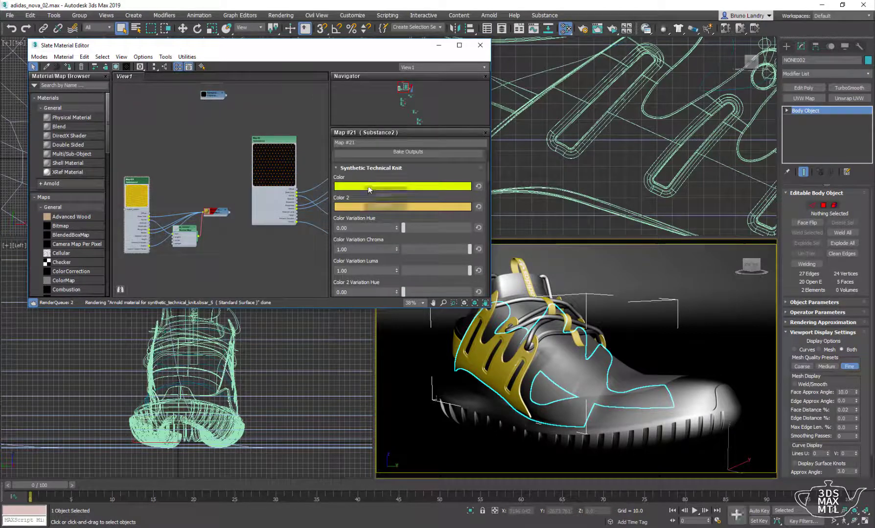
{"action": "left_click", "coordinate": [375, 205]}
{"action": "scroll", "coordinate": [145, 195], "scroll_direction": "up", "scroll_amount": 2}
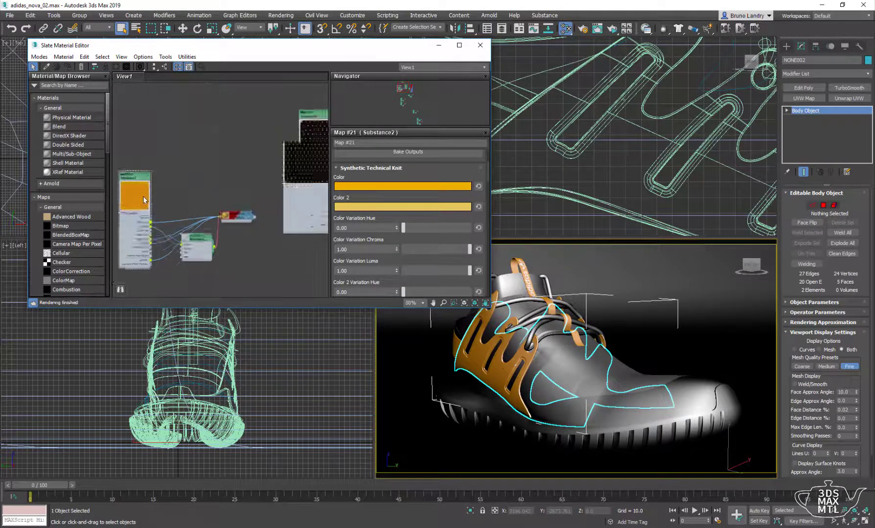
{"action": "middle_click_drag", "start_coordinate": [144, 195], "coordinate": [174, 195]}
{"action": "scroll", "coordinate": [174, 194], "scroll_direction": "up", "scroll_amount": 3}
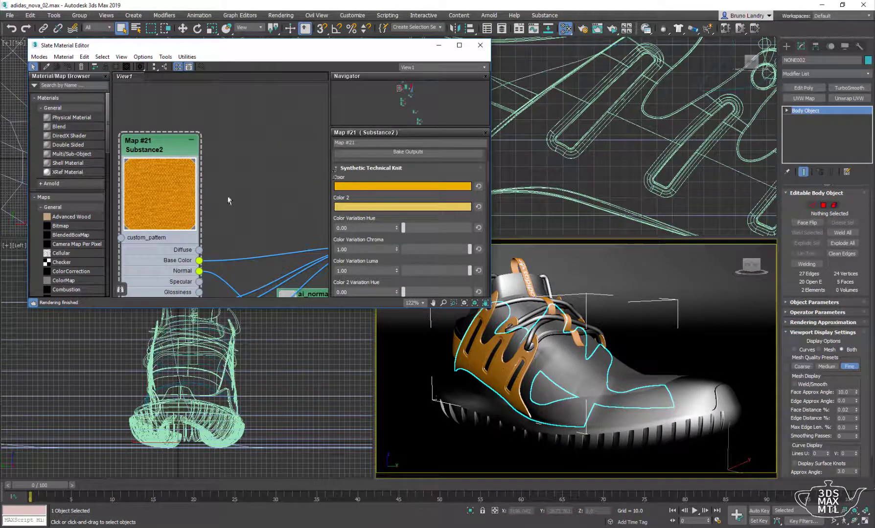
{"action": "scroll", "coordinate": [228, 201], "scroll_direction": "up", "scroll_amount": 1}
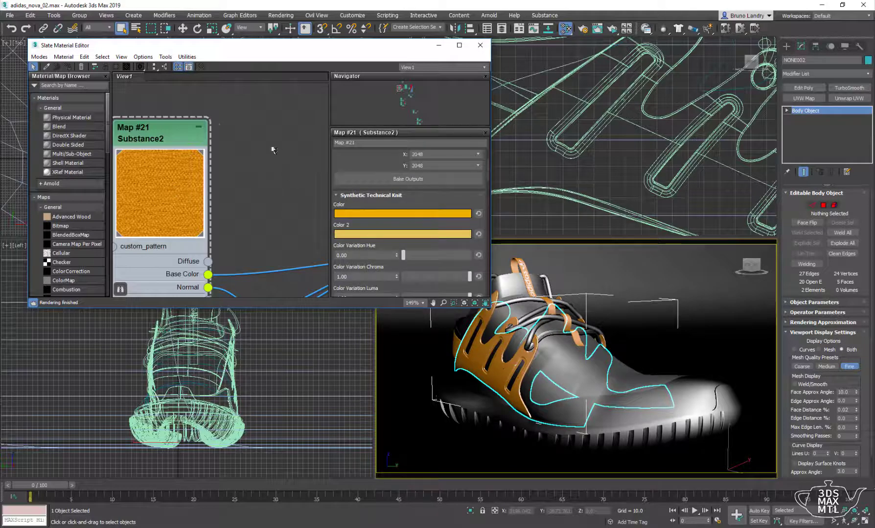
{"action": "scroll", "coordinate": [273, 150], "scroll_direction": "down", "scroll_amount": 2}
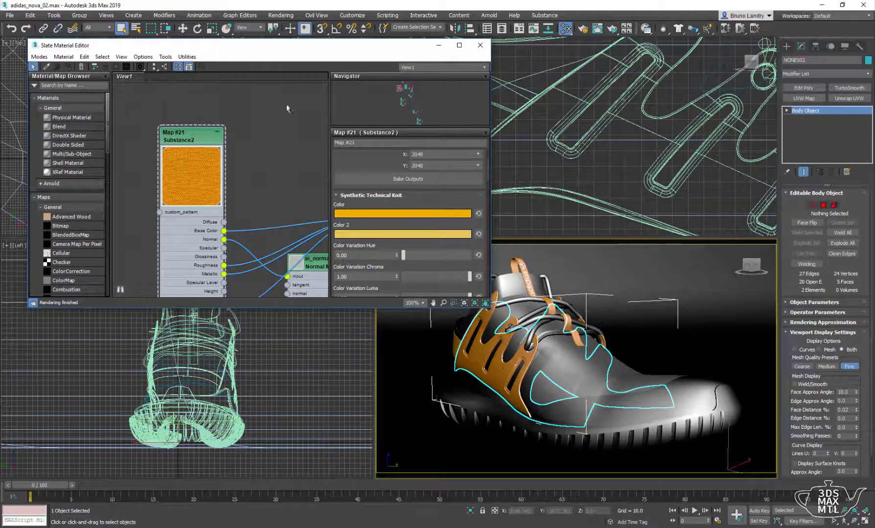
{"action": "left_click", "coordinate": [480, 46]}
Step: Select all the shoe parts and apply a Symmetry modifier to them
{"action": "left_click_drag", "start_coordinate": [114, 95], "coordinate": [310, 211]}
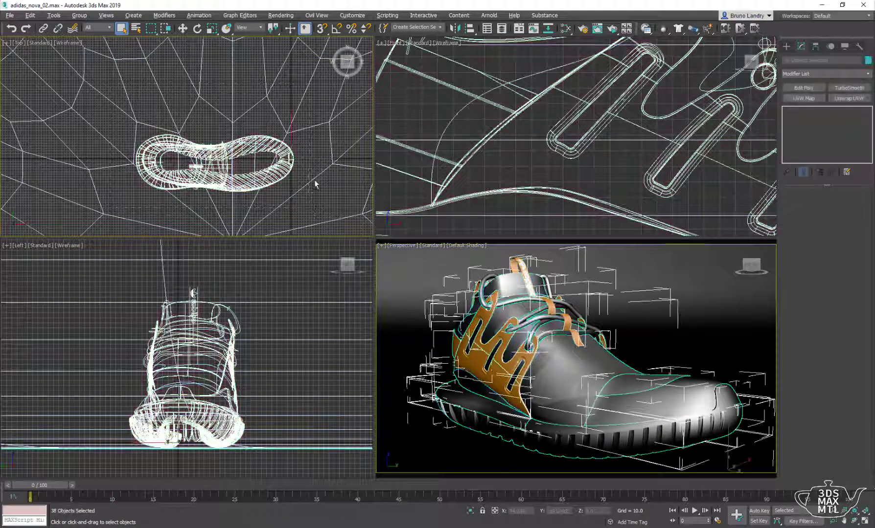
{"action": "right_click", "coordinate": [230, 104]}
{"action": "left_click", "coordinate": [245, 121]}
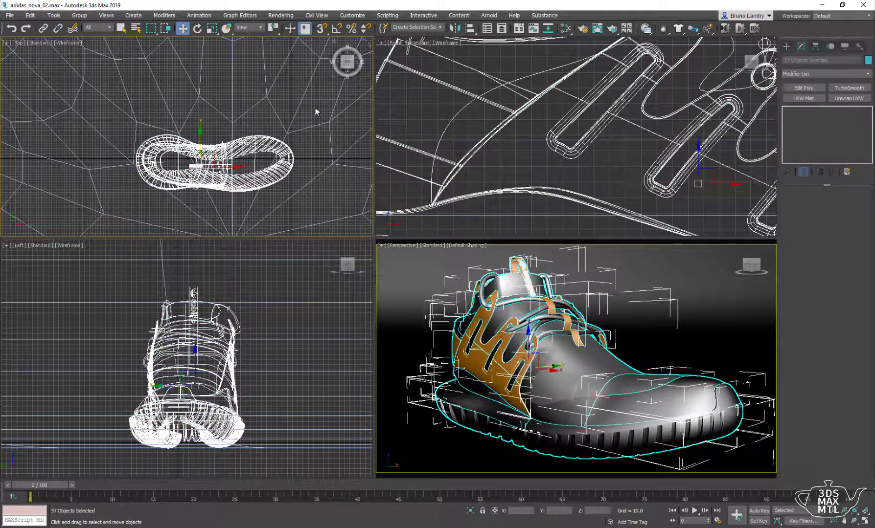
{"action": "key", "text": "z"}
{"action": "left_click", "coordinate": [837, 73]}
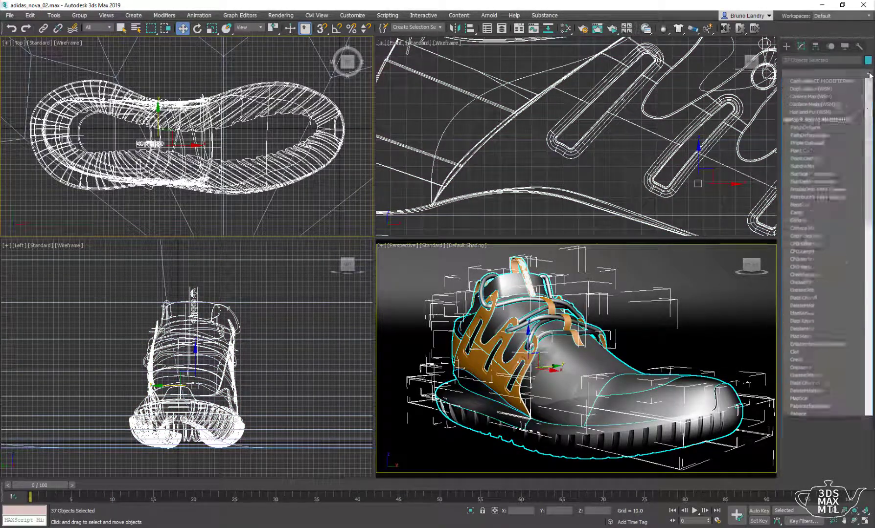
{"action": "scroll", "coordinate": [819, 342], "scroll_direction": "down", "scroll_amount": 5}
{"action": "scroll", "coordinate": [819, 352], "scroll_direction": "down", "scroll_amount": 5}
{"action": "scroll", "coordinate": [819, 356], "scroll_direction": "down", "scroll_amount": 3}
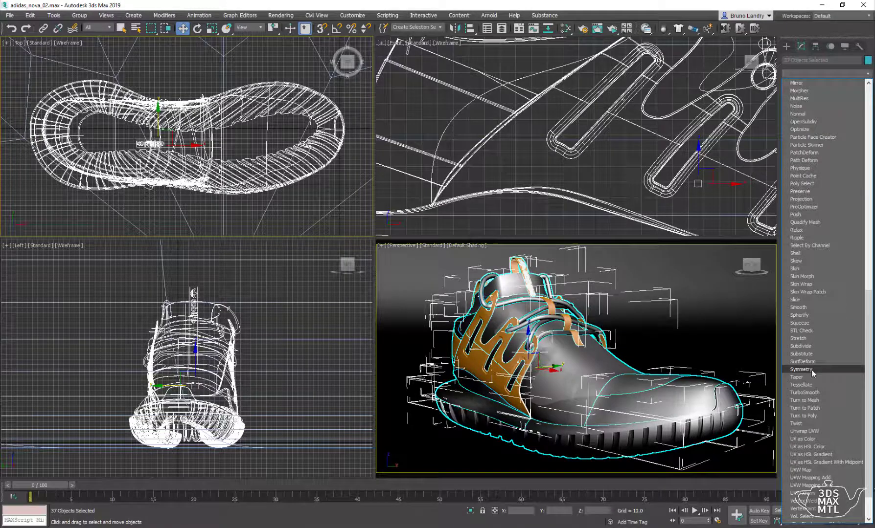
{"action": "scroll", "coordinate": [201, 128], "scroll_direction": "down", "scroll_amount": 3}
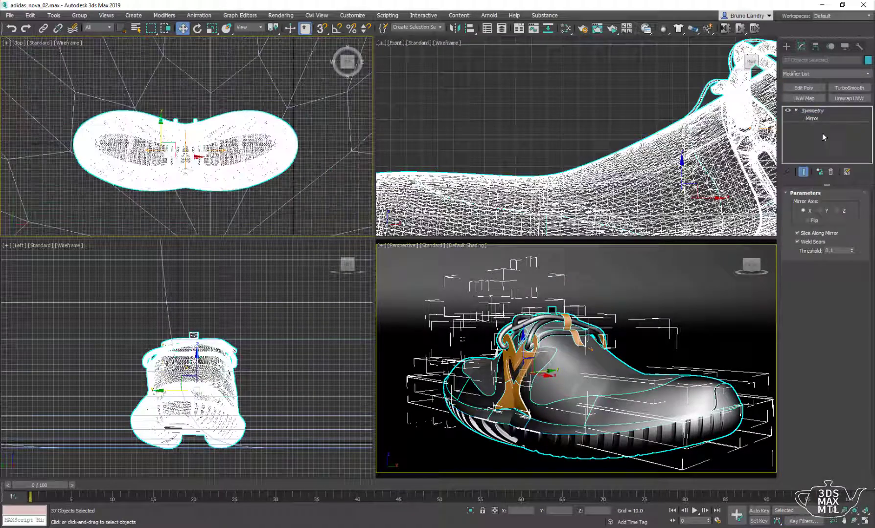
{"action": "left_click", "coordinate": [820, 210]}
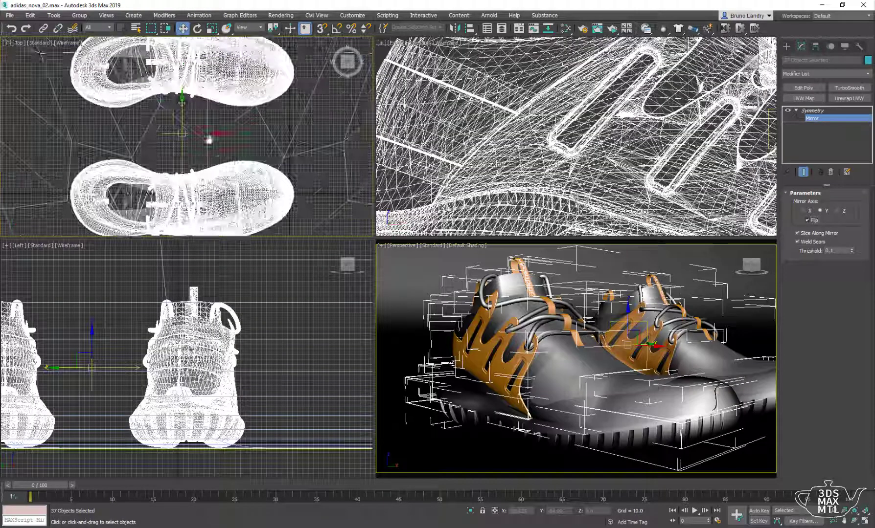
Step: Set the mirror on the Y axis, shift the pair along Y, and deselect
{"action": "right_click", "coordinate": [183, 117]}
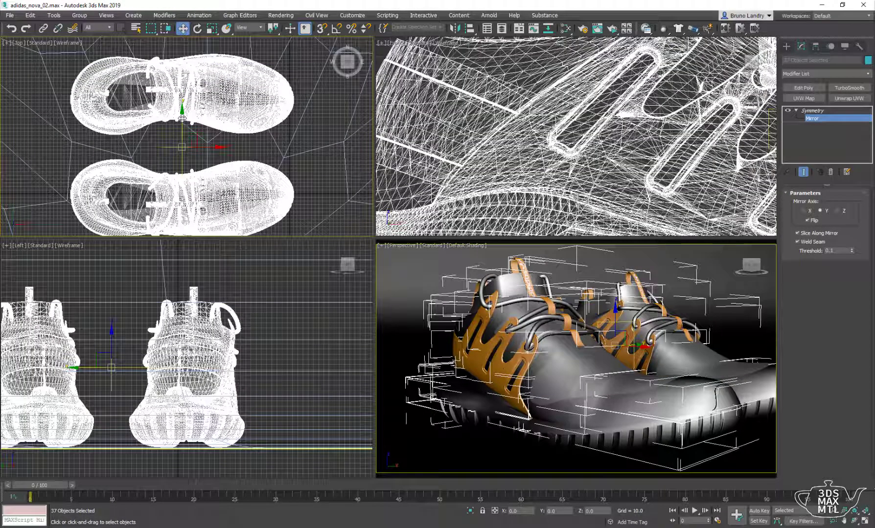
{"action": "right_click", "coordinate": [182, 147]}
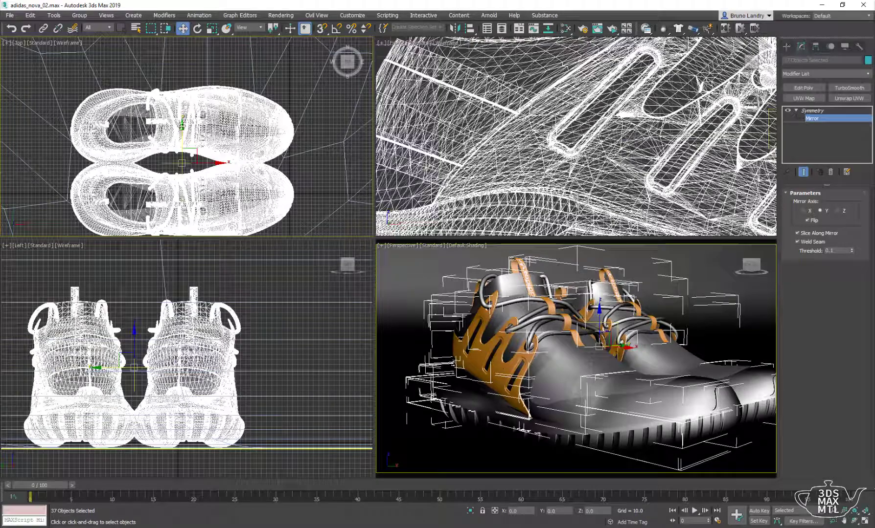
{"action": "key", "text": "ctrl+z"}
{"action": "left_click_drag", "start_coordinate": [202, 129], "coordinate": [213, 136]}
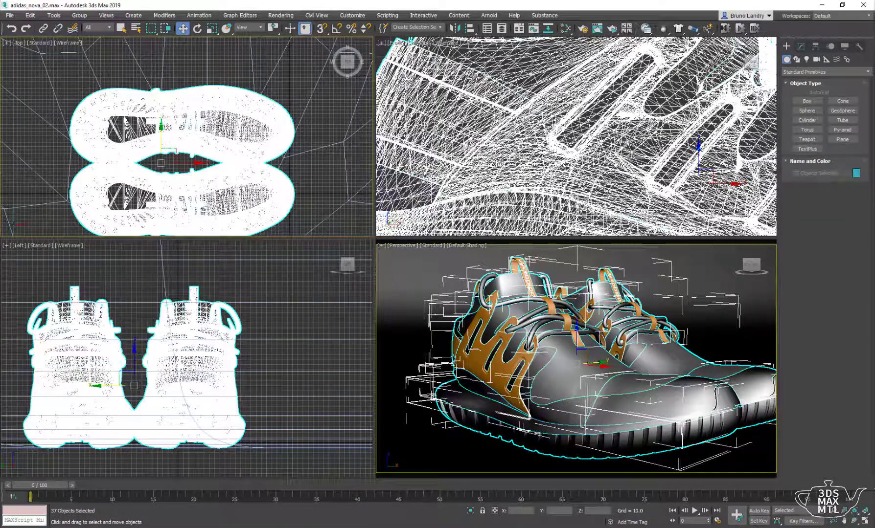
{"action": "key", "text": "ctrl+z"}
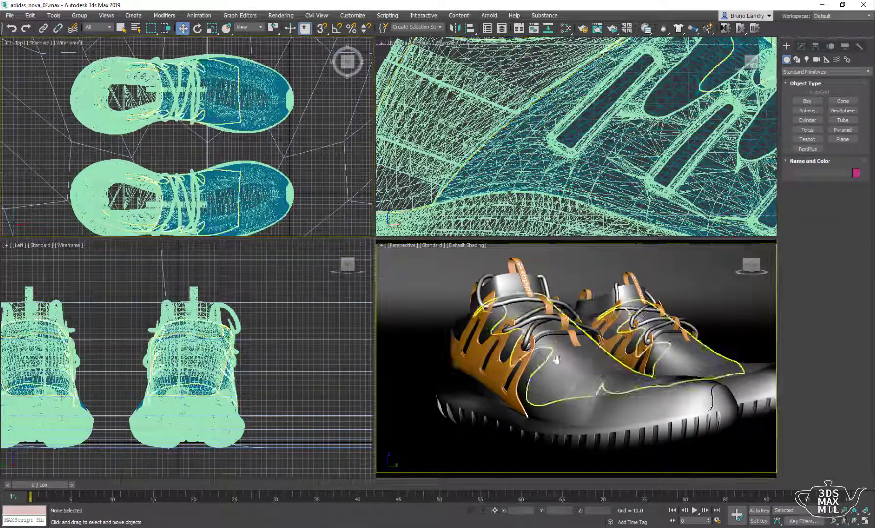
Step: Start an ActiveShade render of the pair, nudge its window, and reopen the Slate Material Editor
{"action": "left_click", "coordinate": [613, 29]}
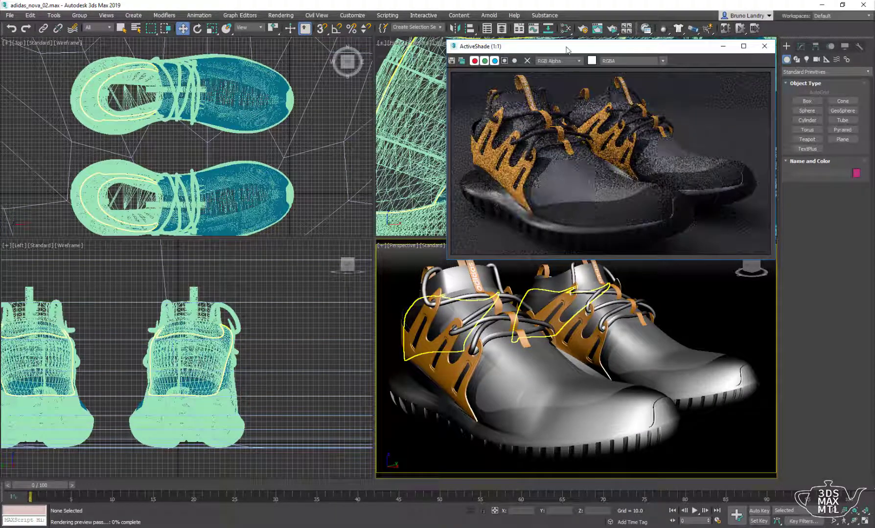
{"action": "left_click_drag", "start_coordinate": [543, 46], "coordinate": [529, 53]}
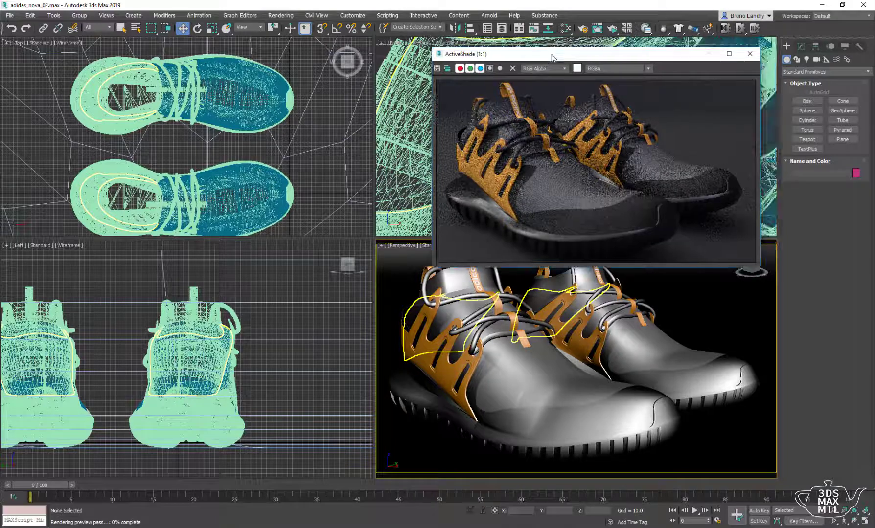
{"action": "left_click", "coordinate": [565, 30]}
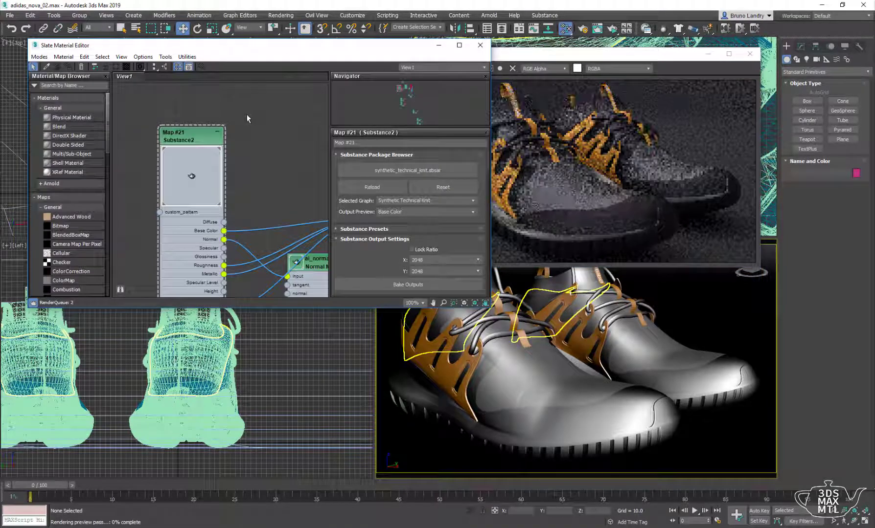
Step: Set the HDR studio tent map's Output Amount to 1 and close the Slate editor
{"action": "double_click", "coordinate": [277, 158]}
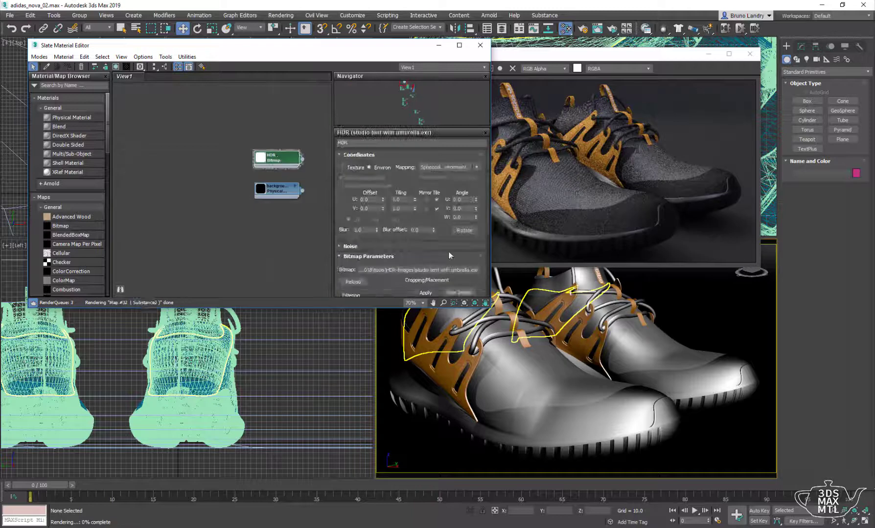
{"action": "scroll", "coordinate": [440, 229], "scroll_direction": "down", "scroll_amount": 3}
{"action": "scroll", "coordinate": [440, 229], "scroll_direction": "down", "scroll_amount": 3}
{"action": "scroll", "coordinate": [455, 196], "scroll_direction": "down", "scroll_amount": 3}
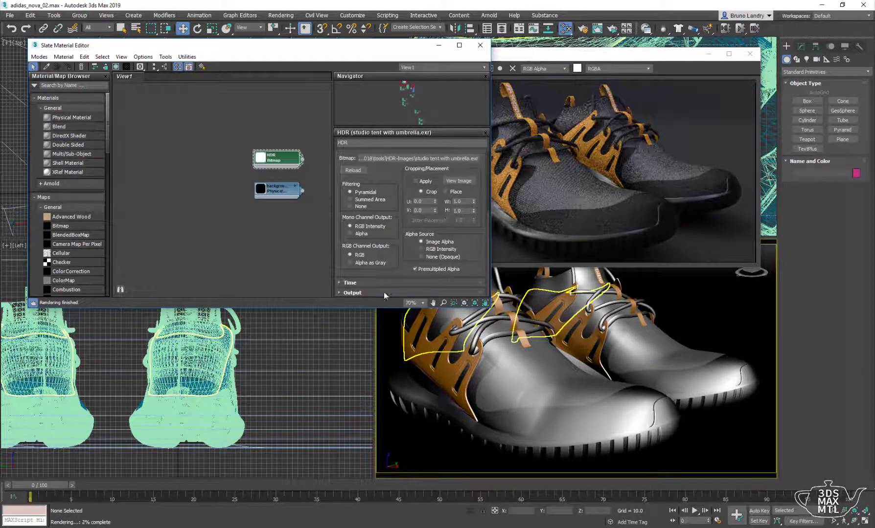
{"action": "scroll", "coordinate": [471, 159], "scroll_direction": "down", "scroll_amount": 3}
{"action": "scroll", "coordinate": [423, 163], "scroll_direction": "up", "scroll_amount": 3}
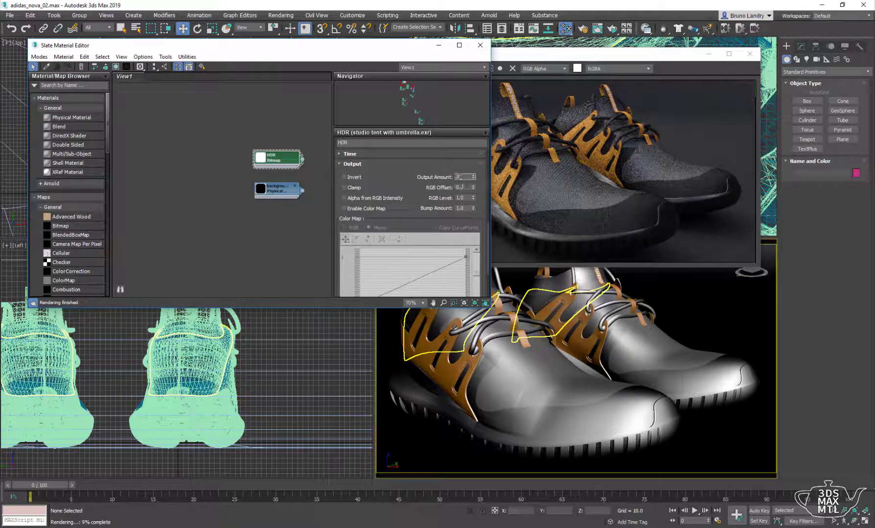
{"action": "type", "text": "1"}
{"action": "key", "text": "Return"}
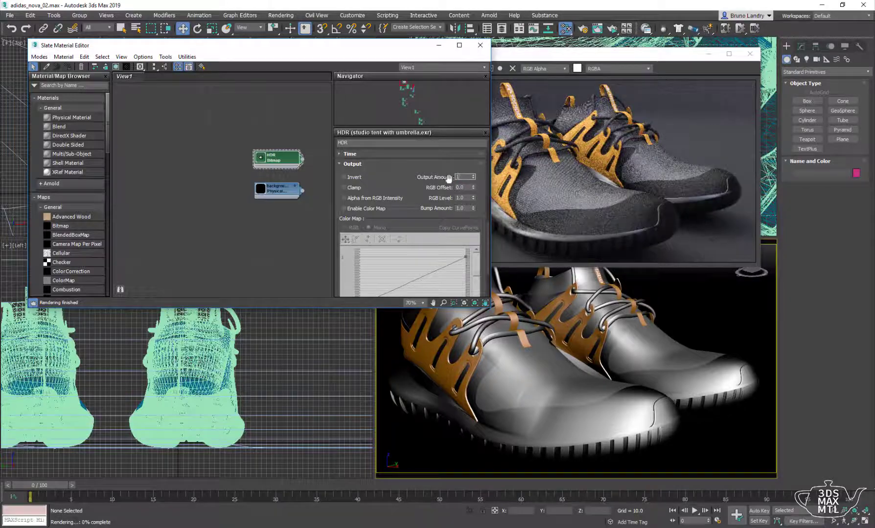
{"action": "left_click", "coordinate": [480, 45]}
Step: Zoom and orbit the Perspective view in on the adidas tongue logo
{"action": "left_click_drag", "start_coordinate": [588, 53], "coordinate": [605, 32]}
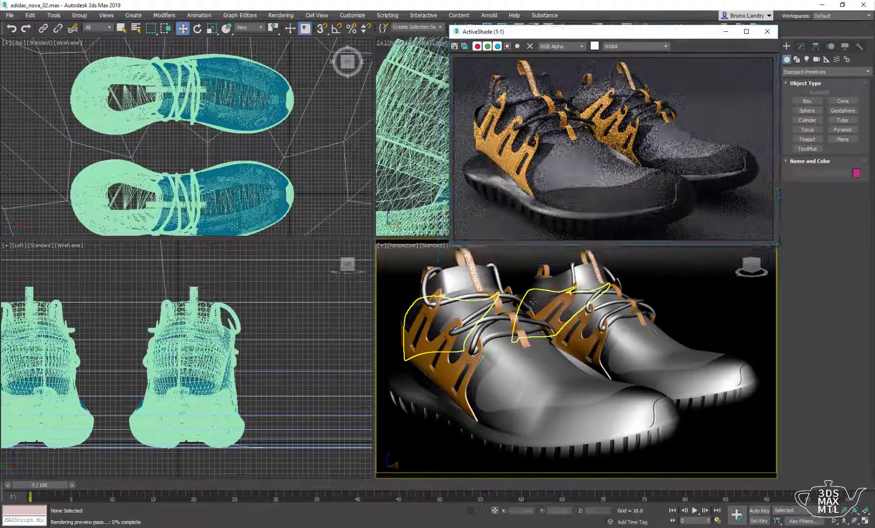
{"action": "scroll", "coordinate": [544, 321], "scroll_direction": "up", "scroll_amount": 3}
{"action": "scroll", "coordinate": [545, 320], "scroll_direction": "up", "scroll_amount": 3}
{"action": "scroll", "coordinate": [630, 286], "scroll_direction": "up", "scroll_amount": 3}
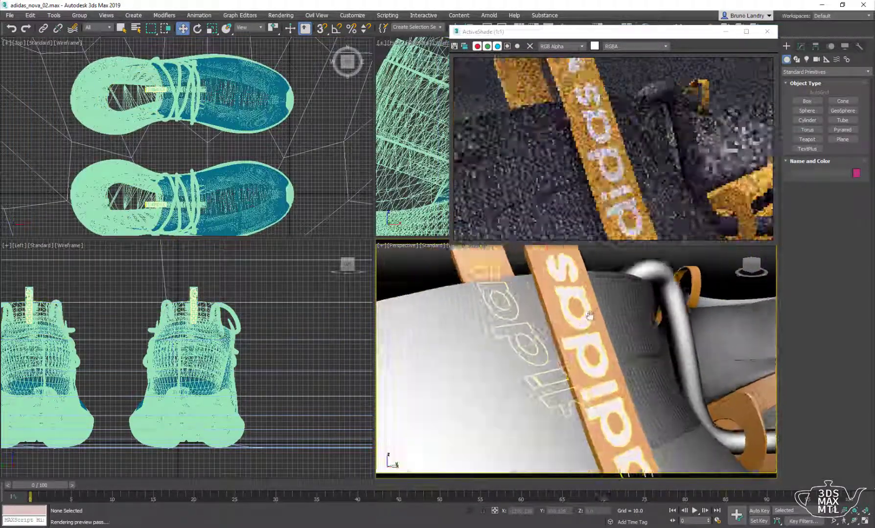
{"action": "scroll", "coordinate": [631, 286], "scroll_direction": "up", "scroll_amount": 3}
{"action": "scroll", "coordinate": [630, 287], "scroll_direction": "up", "scroll_amount": 1}
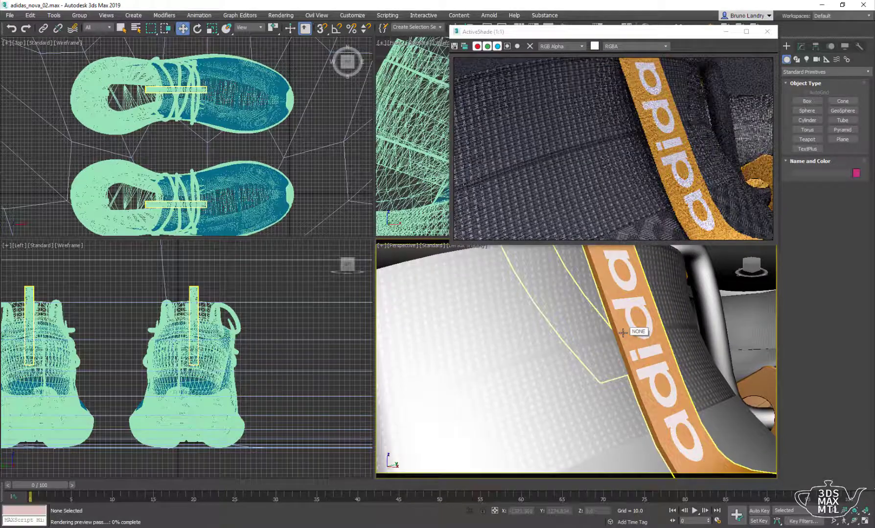
{"action": "middle_click_drag", "start_coordinate": [628, 324], "coordinate": [617, 370], "text": "alt"}
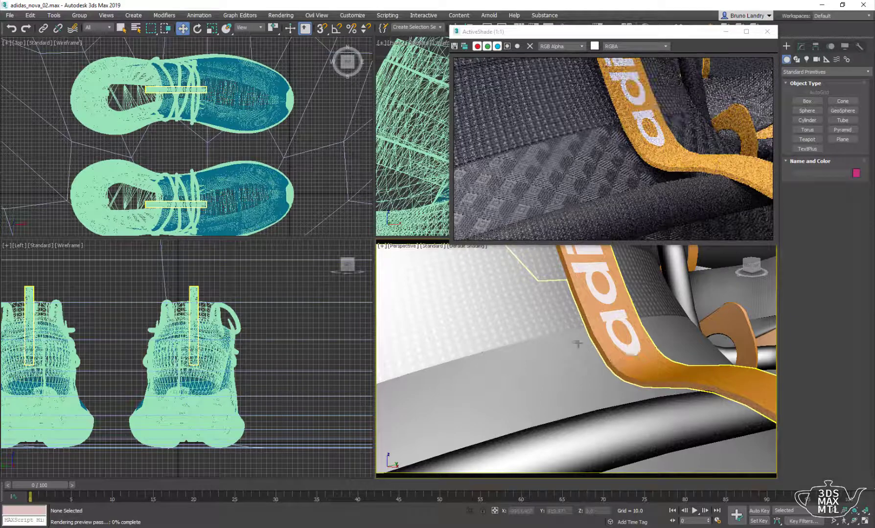
Step: Switch to PhysCamera001, orbit it, and place the ActiveShade window over it
{"action": "key", "text": "c"}
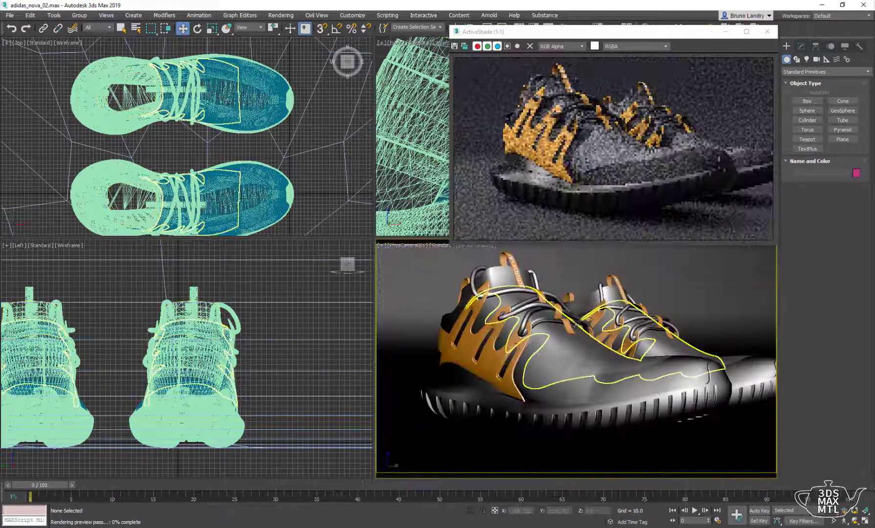
{"action": "middle_click_drag", "start_coordinate": [535, 279], "coordinate": [570, 293], "text": "alt"}
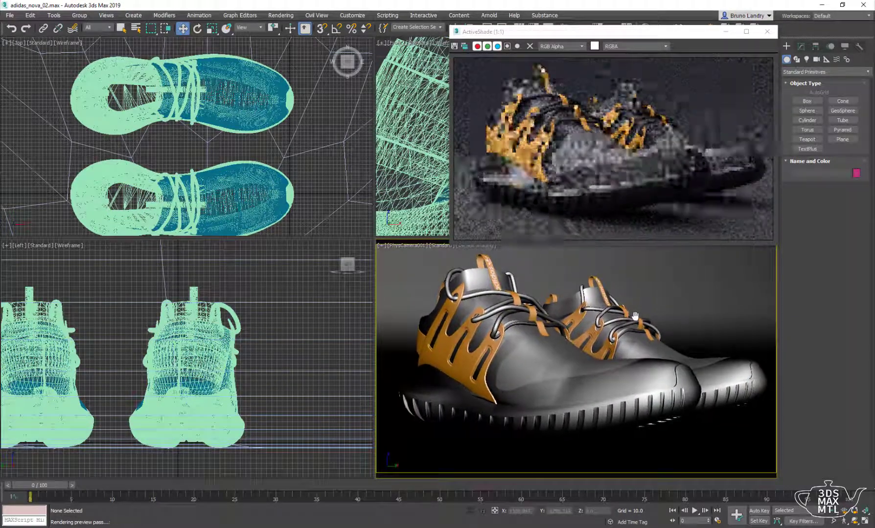
{"action": "left_click_drag", "start_coordinate": [562, 32], "coordinate": [491, 98]}
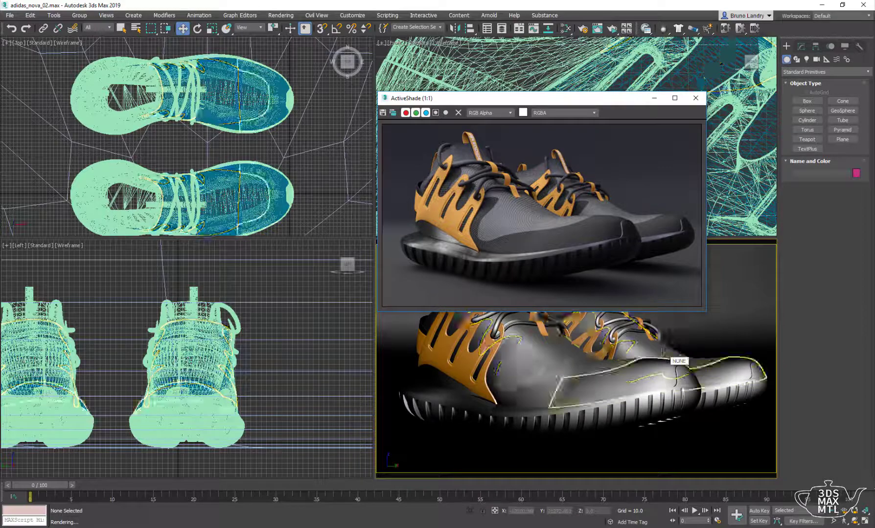
Step: Zoom and orbit the camera view close onto the shoe toe to show the knit weave
{"action": "scroll", "coordinate": [669, 356], "scroll_direction": "up", "scroll_amount": 2}
{"action": "scroll", "coordinate": [667, 357], "scroll_direction": "up", "scroll_amount": 4}
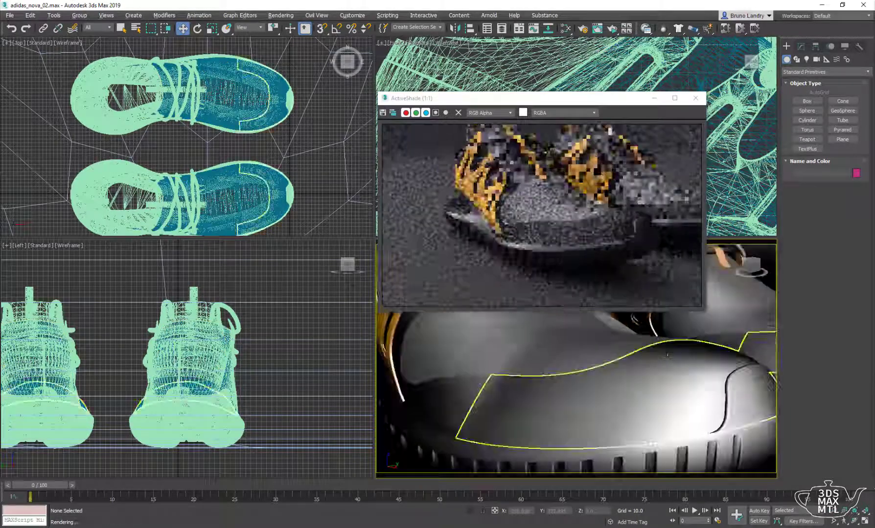
{"action": "scroll", "coordinate": [667, 356], "scroll_direction": "up", "scroll_amount": 3}
{"action": "scroll", "coordinate": [613, 362], "scroll_direction": "up", "scroll_amount": 2}
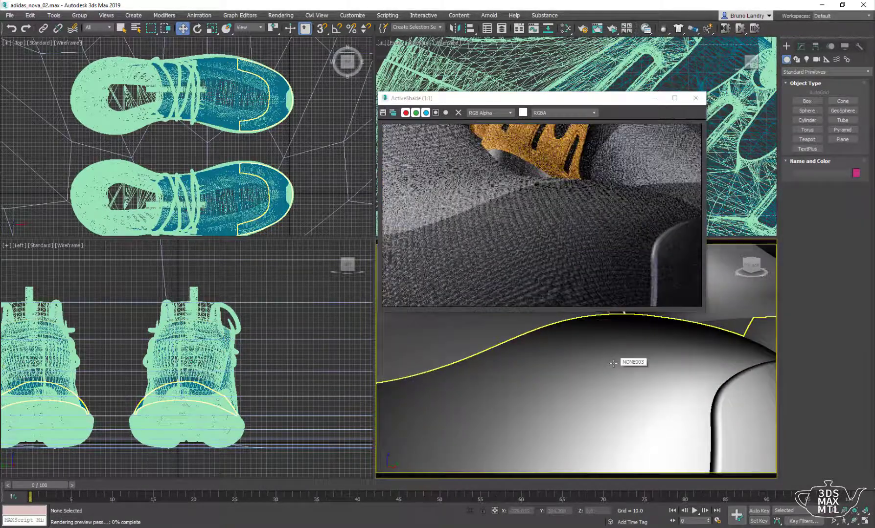
{"action": "scroll", "coordinate": [629, 379], "scroll_direction": "up", "scroll_amount": 2}
{"action": "scroll", "coordinate": [624, 389], "scroll_direction": "up", "scroll_amount": 2}
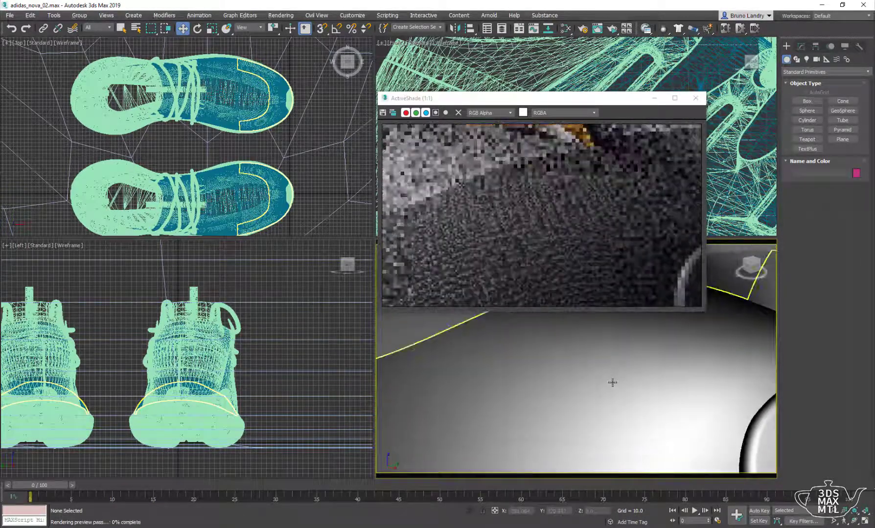
{"action": "middle_click_drag", "start_coordinate": [613, 382], "coordinate": [577, 370], "text": "alt"}
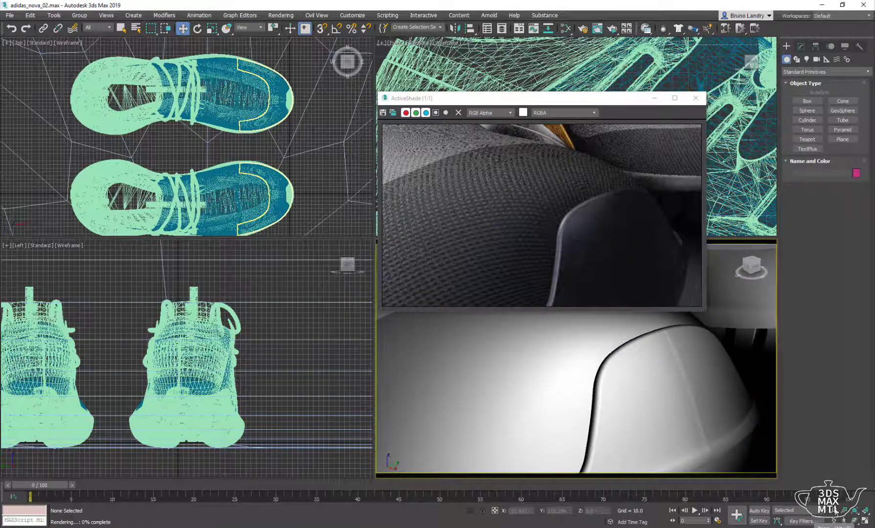
{"action": "left_click_drag", "start_coordinate": [551, 383], "coordinate": [552, 381]}
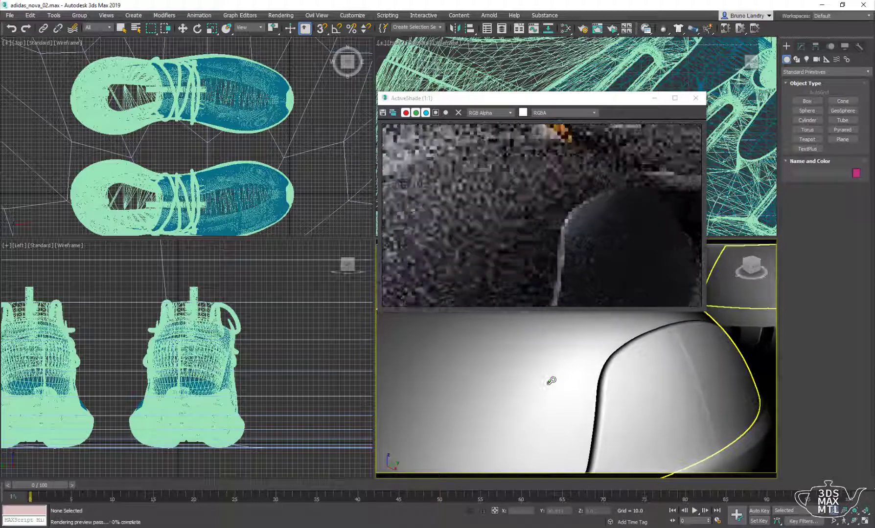